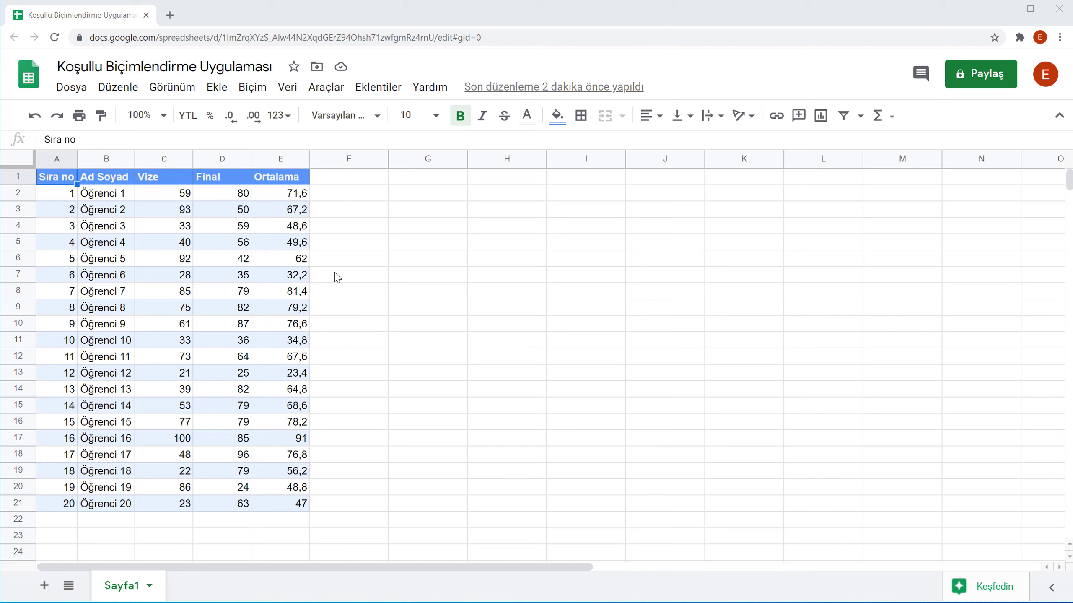
# Start a conditional formatting rule for the Ortalama values in cells E2:E21.
pyautogui.click(279, 160)
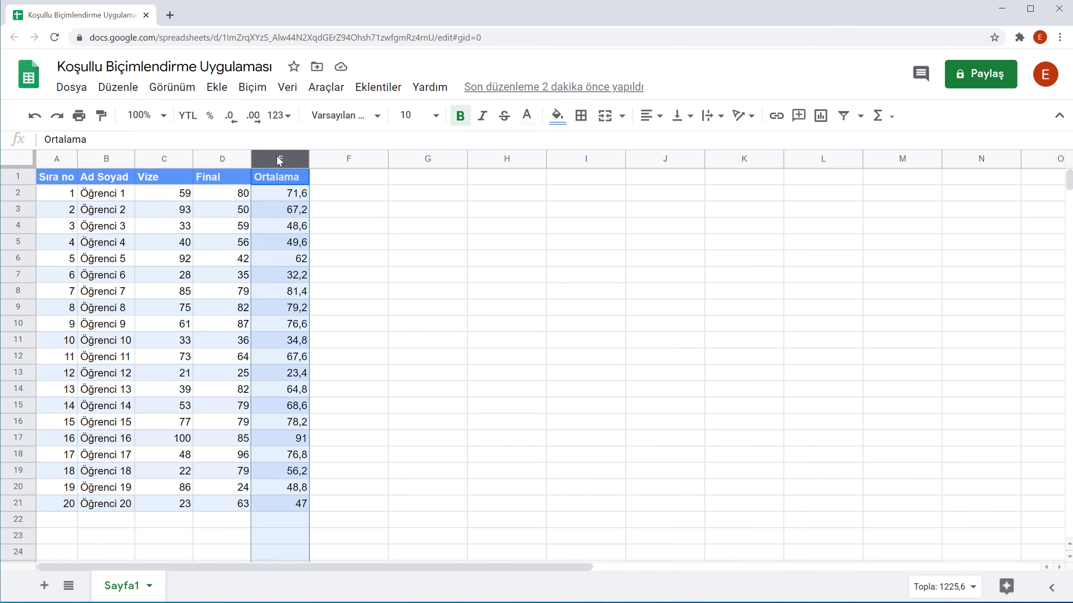
pyautogui.moveTo(281, 193); pyautogui.dragTo(280, 503)
pyautogui.click(252, 87)
pyautogui.click(296, 292)
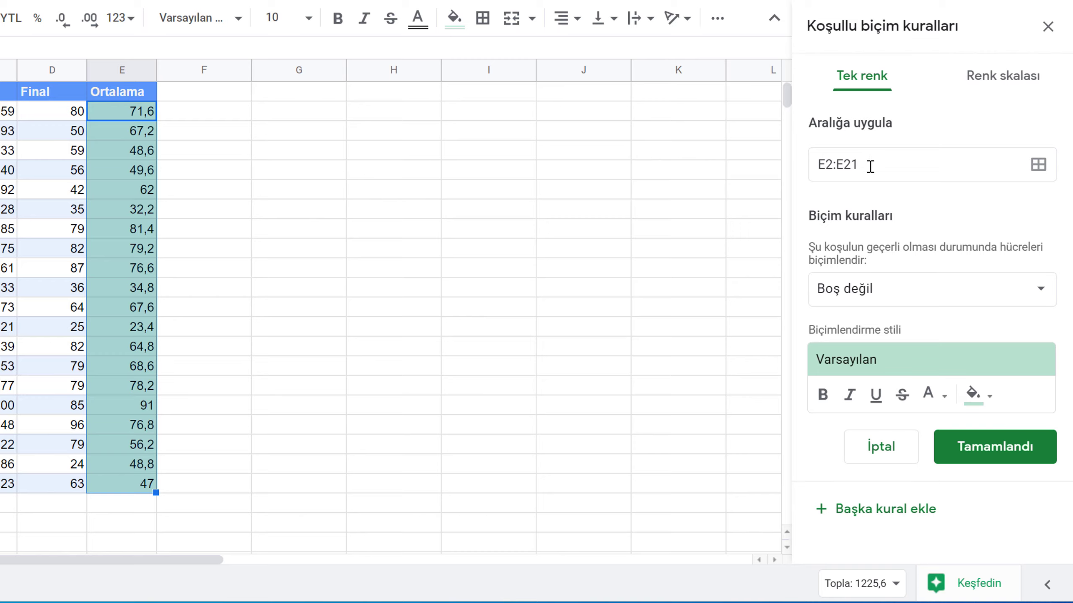
# Open the rule's data range selection, try F2:F21 as the range, and set it back to E2:E21.
pyautogui.click(1038, 164)
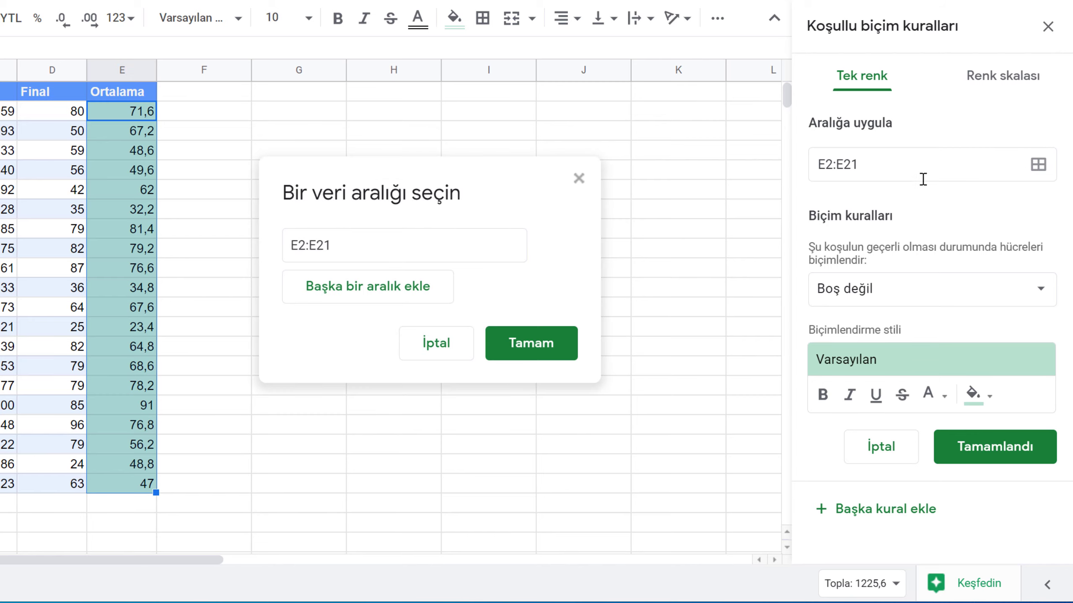
pyautogui.click(409, 243)
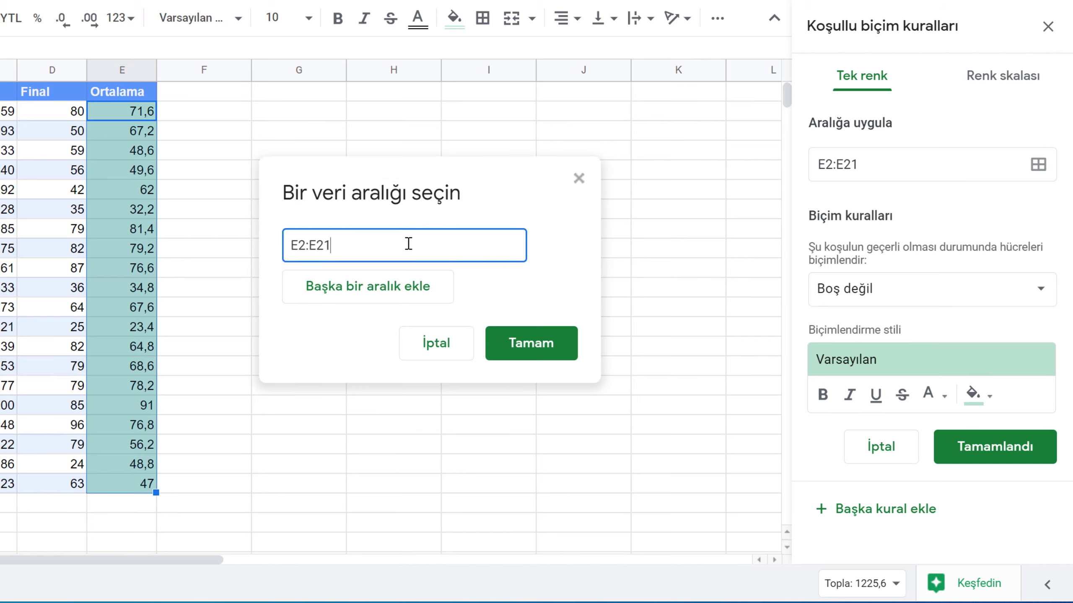
pyautogui.moveTo(202, 121); pyautogui.dragTo(189, 487)
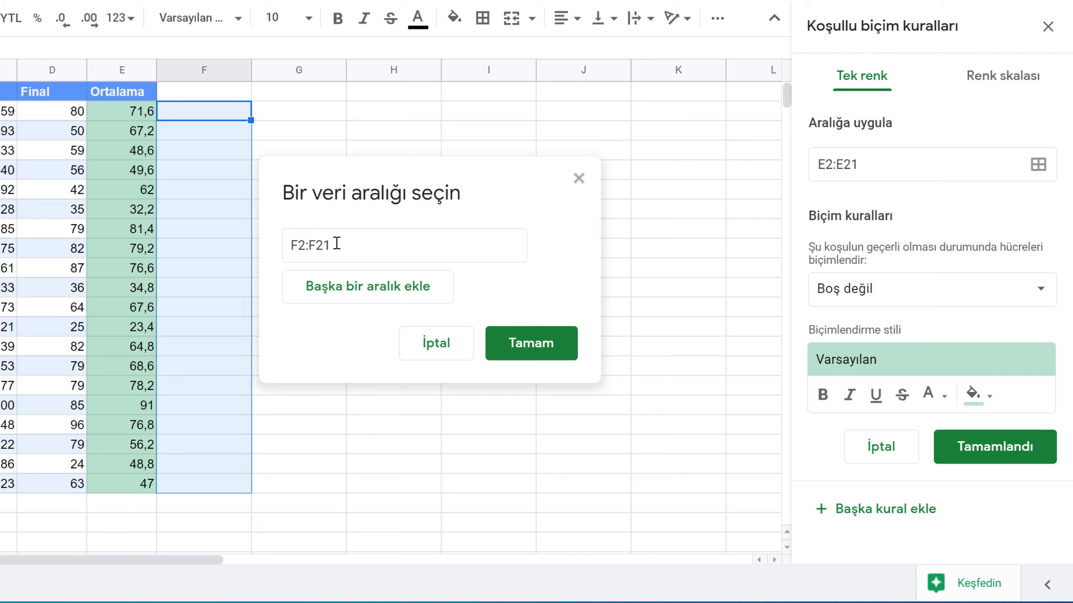
pyautogui.moveTo(148, 120); pyautogui.dragTo(138, 484)
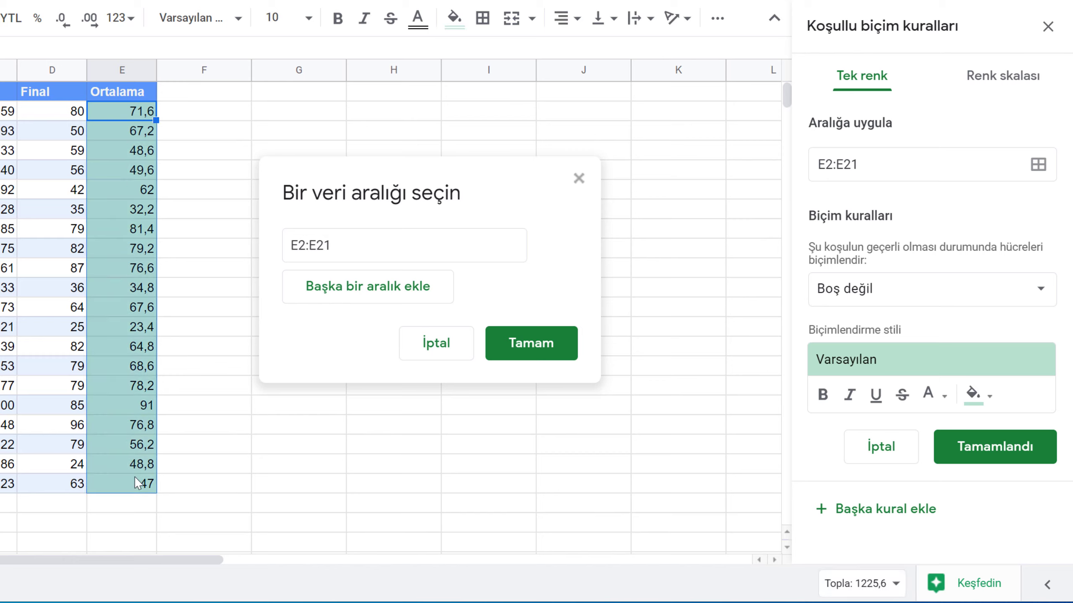
# Add a second range to the rule, trying D2:D21 and C2:F21 before applying G2:G21.
pyautogui.click(421, 289)
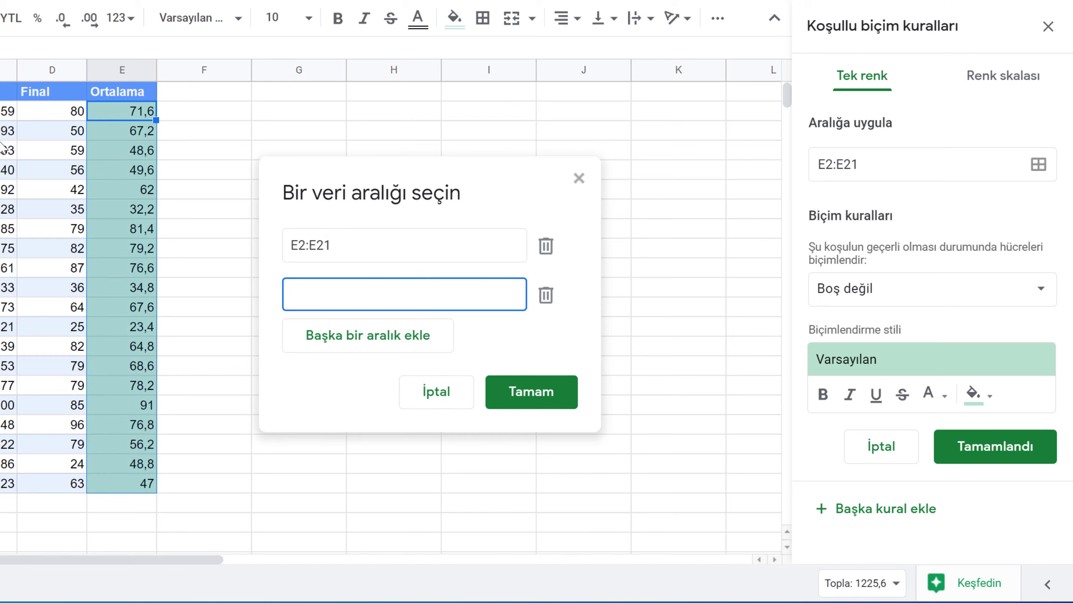
pyautogui.moveTo(48, 112); pyautogui.dragTo(58, 486)
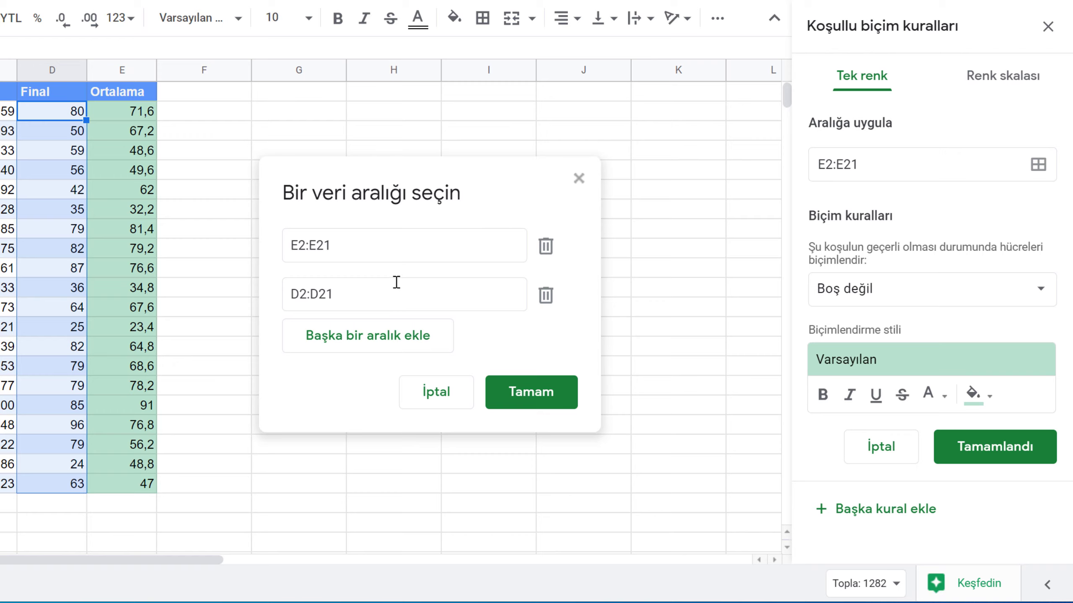
pyautogui.moveTo(11, 113); pyautogui.dragTo(200, 489)
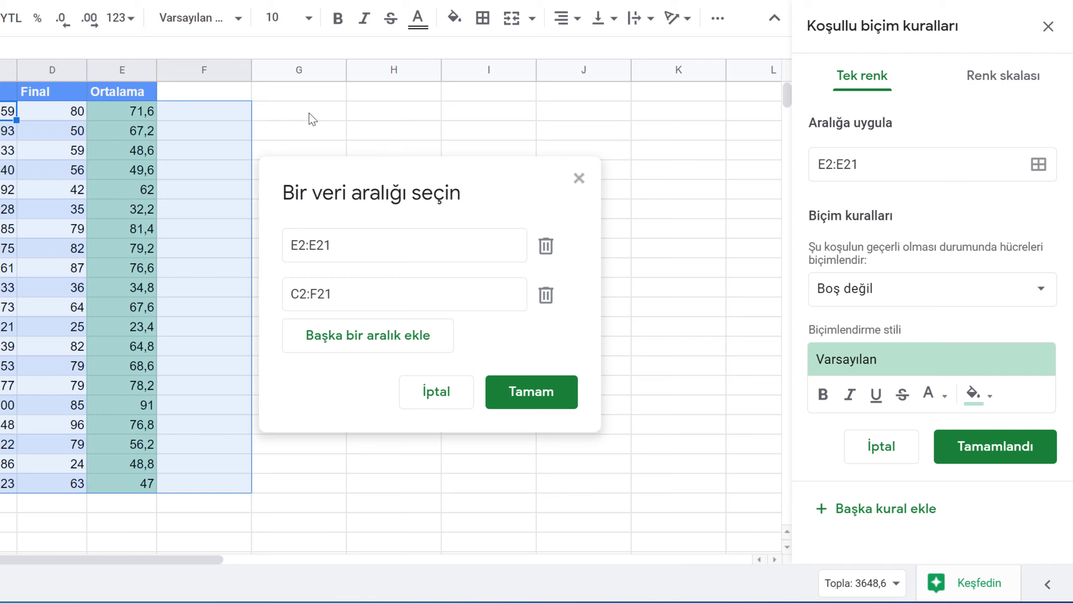
pyautogui.moveTo(309, 113); pyautogui.dragTo(298, 484)
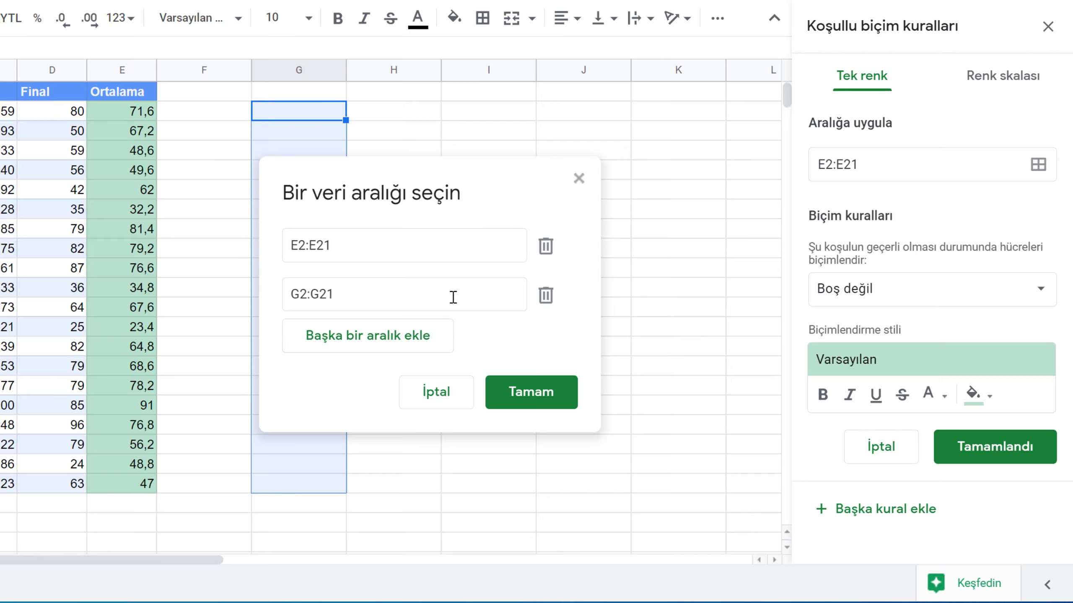
pyautogui.click(533, 394)
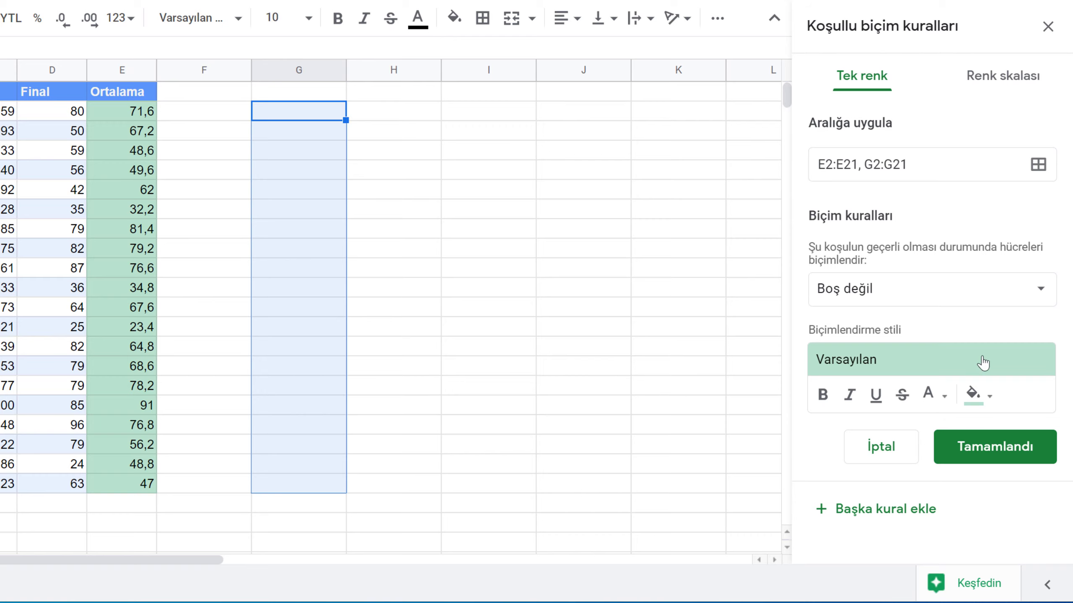
# Set the rule's formatting style to a light green cell fill.
pyautogui.click(990, 397)
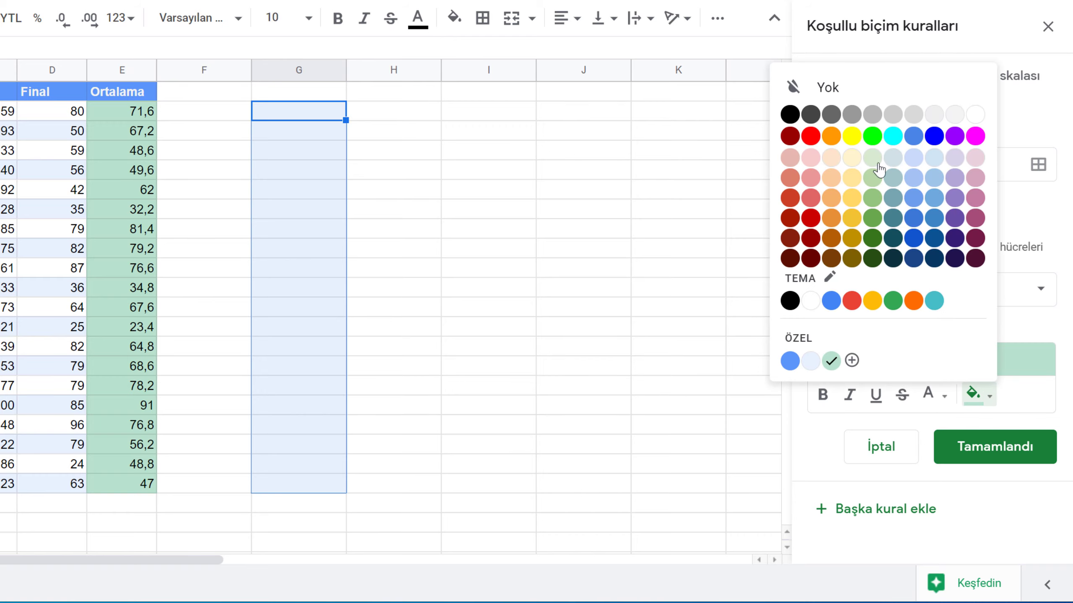
pyautogui.click(873, 177)
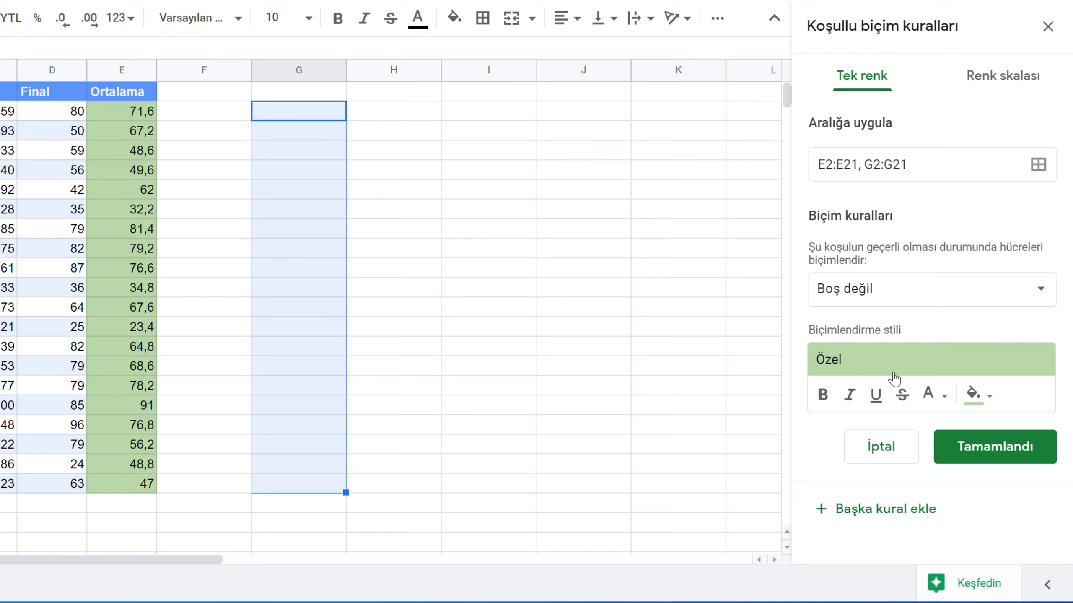
pyautogui.click(823, 394)
pyautogui.click(848, 401)
pyautogui.click(848, 401)
pyautogui.click(830, 402)
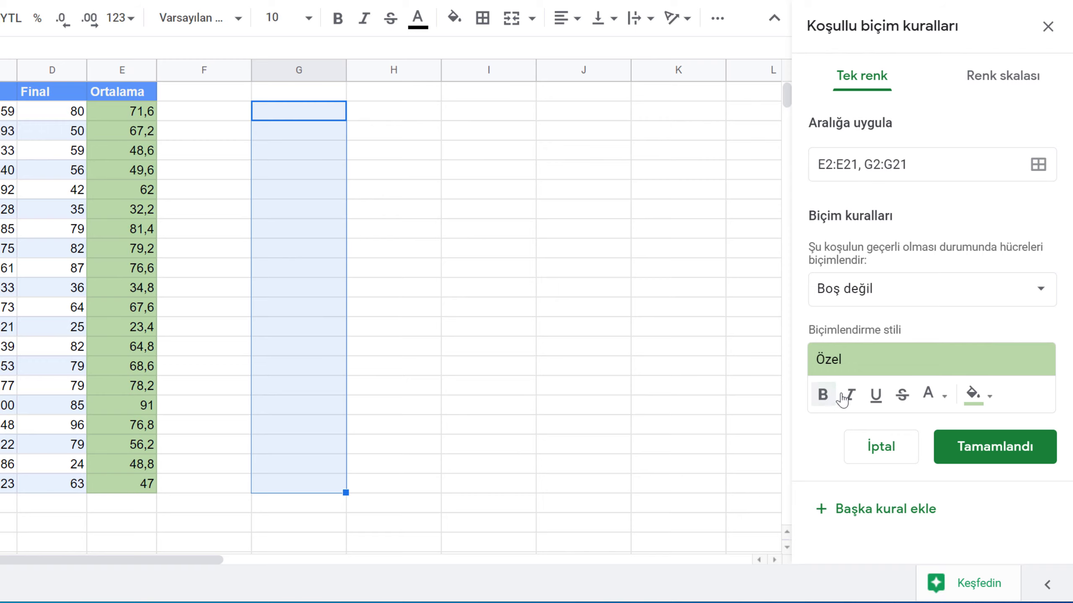
pyautogui.click(943, 400)
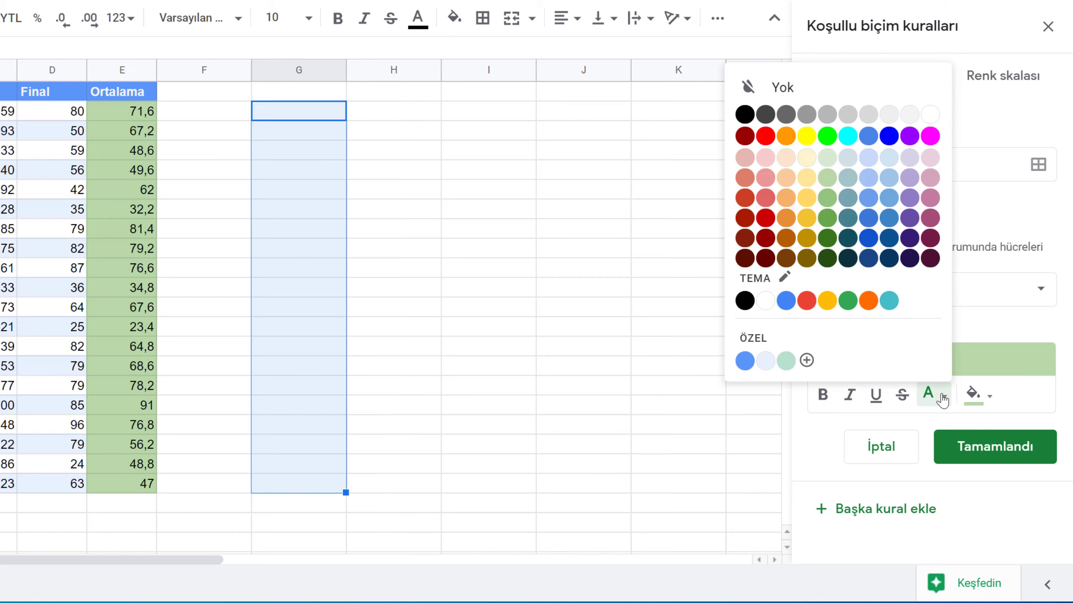
pyautogui.click(944, 400)
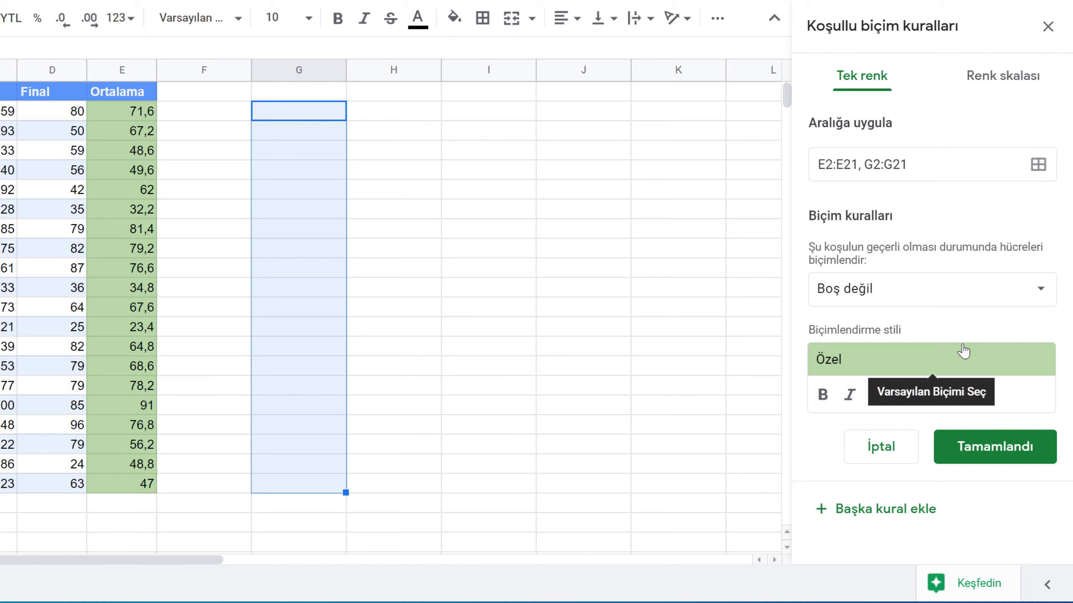
# Set the rule's condition to "Büyüktür veya eşittir" with the value 60 and save the rule.
pyautogui.click(1022, 298)
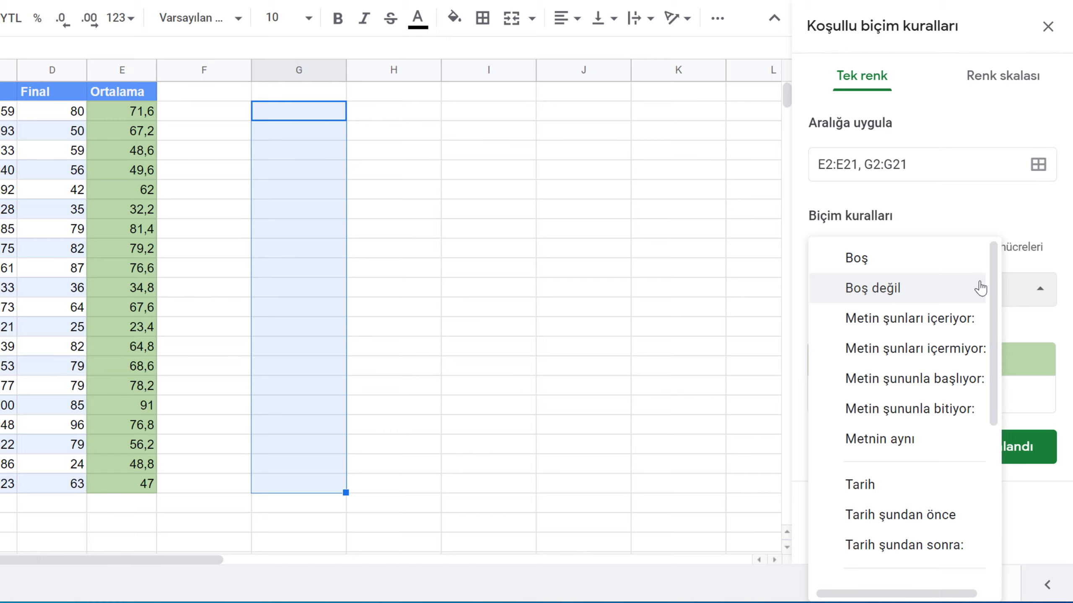
pyautogui.moveTo(995, 288); pyautogui.dragTo(997, 444)
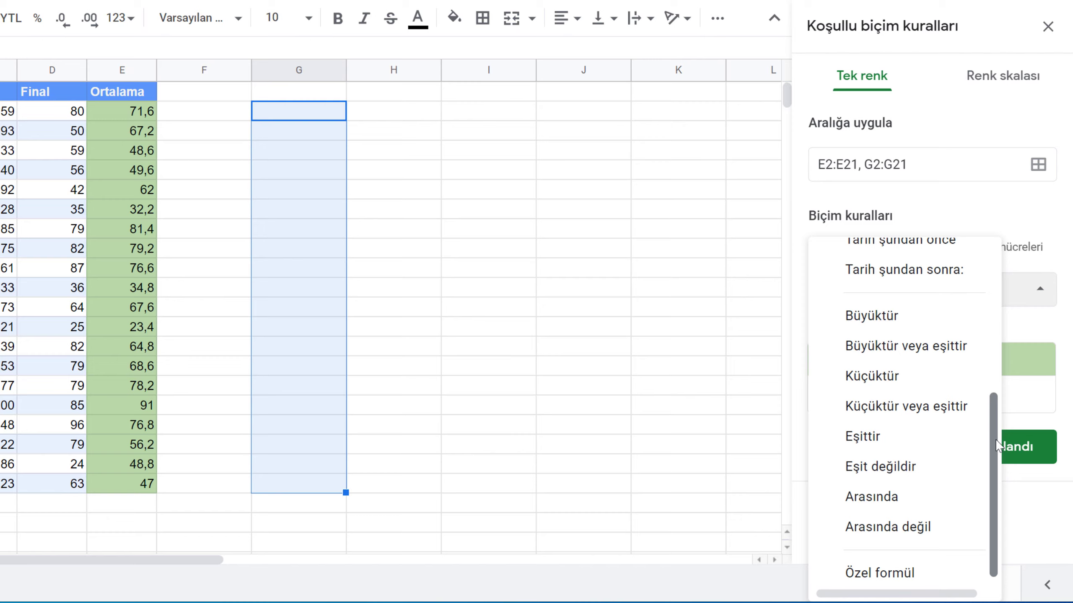
pyautogui.click(966, 359)
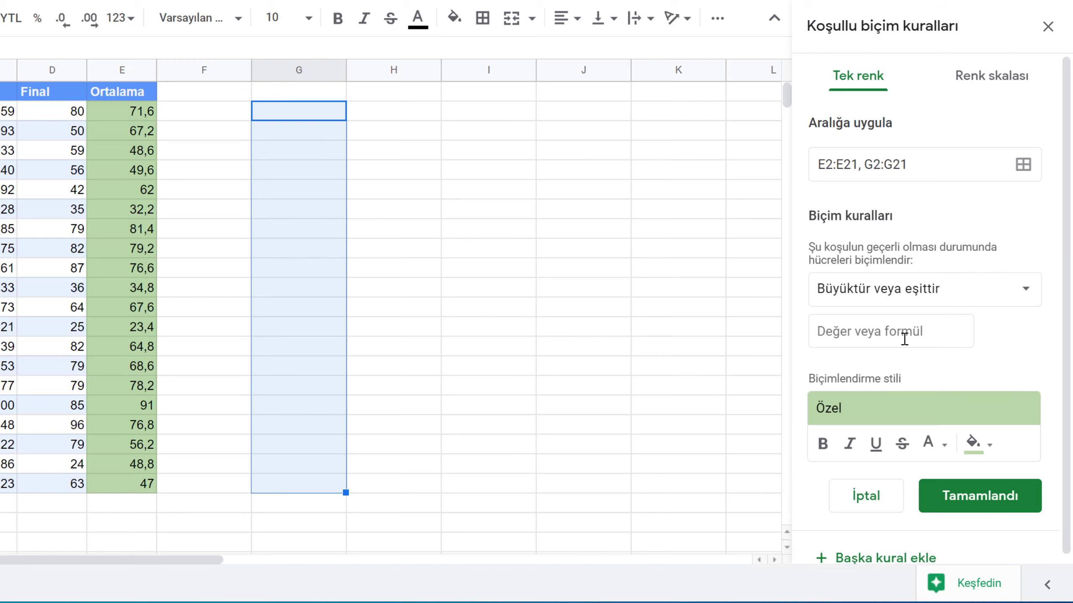
pyautogui.click(890, 338)
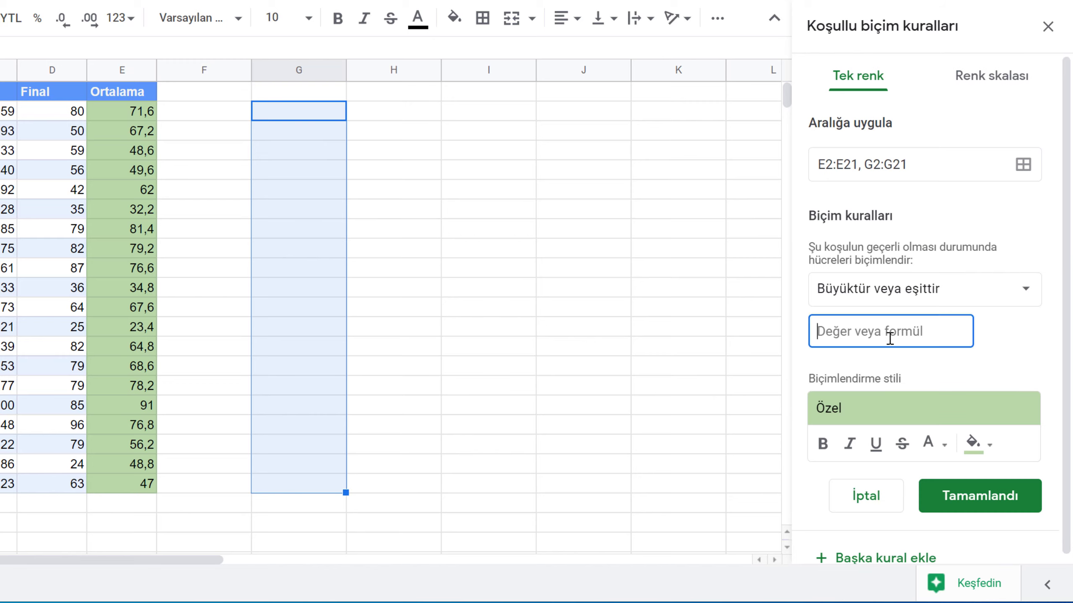
pyautogui.write('60')
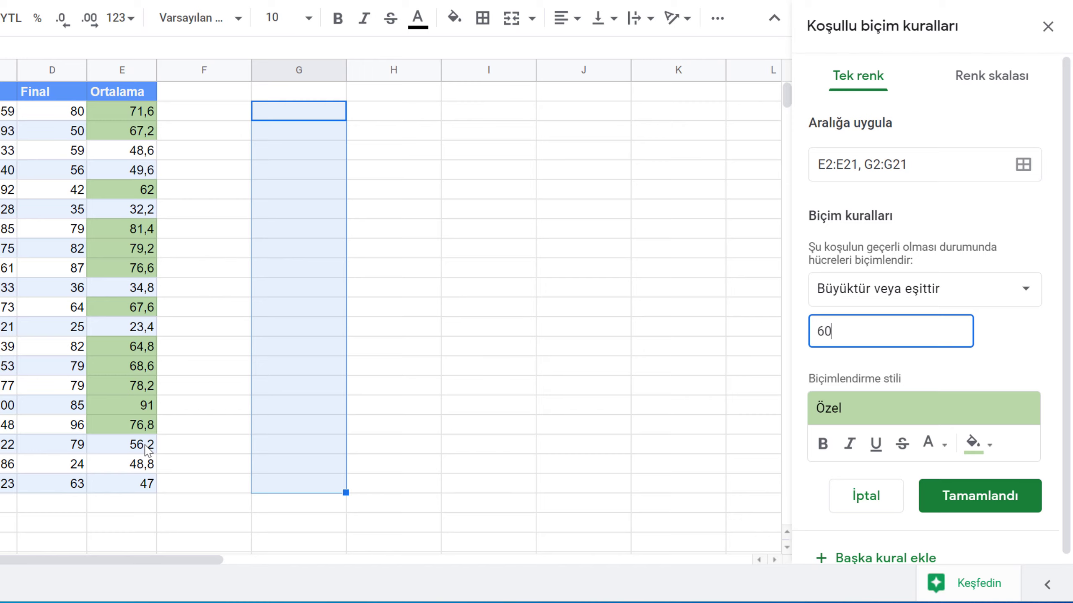
pyautogui.click(1020, 495)
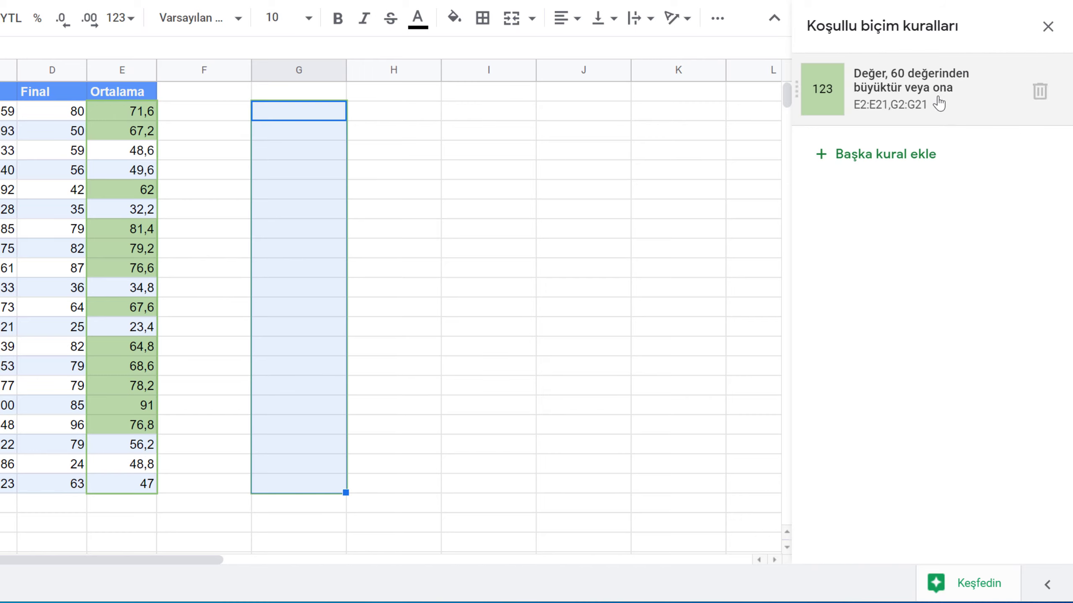
# Add another conditional formatting rule and set its range to E2:E21.
pyautogui.click(929, 164)
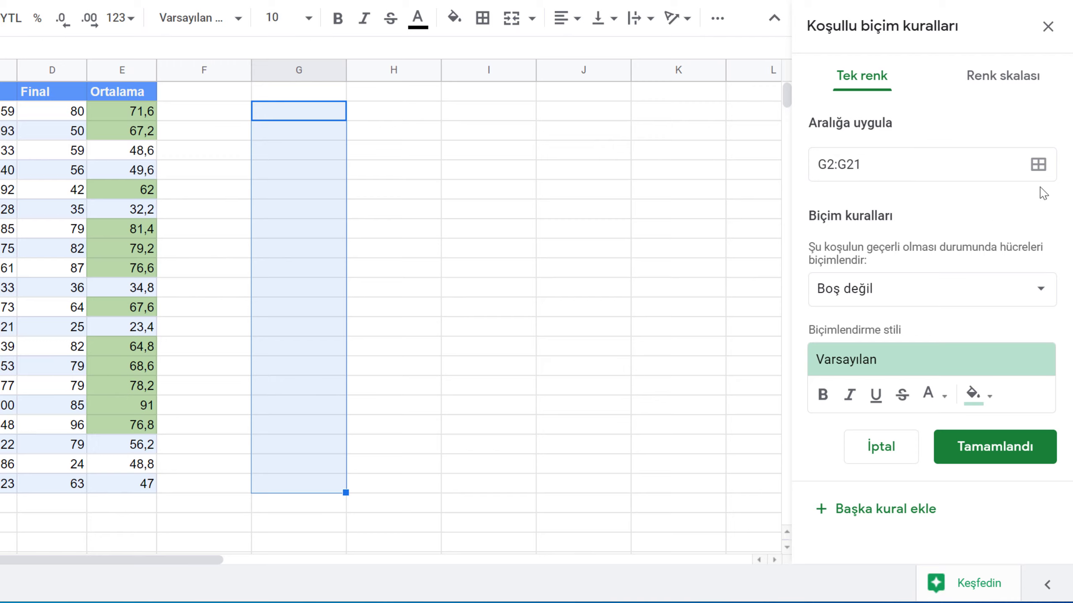
pyautogui.click(1039, 167)
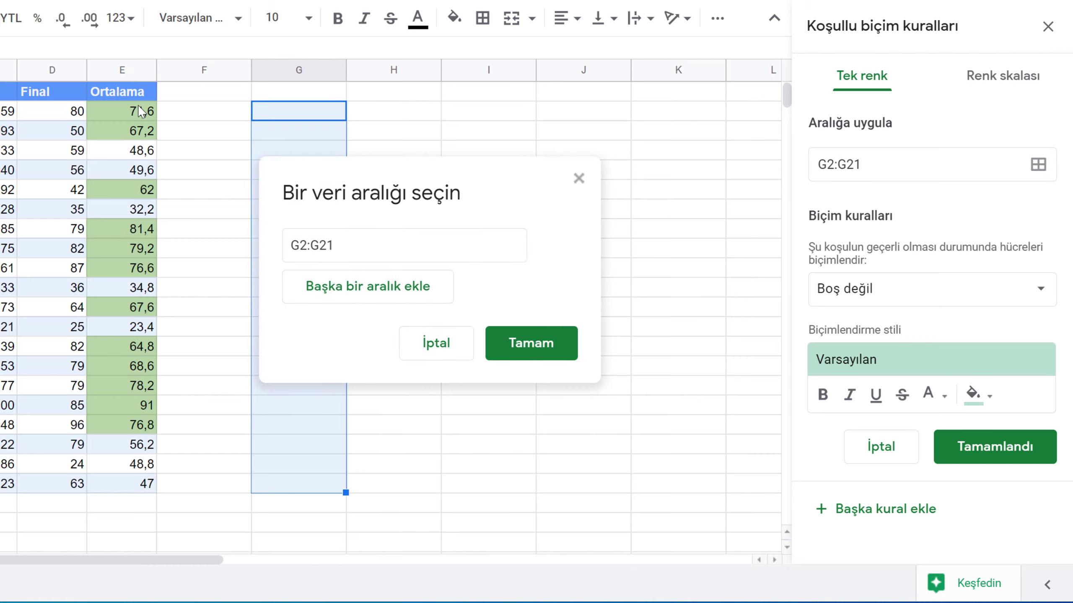
pyautogui.click(414, 235)
pyautogui.moveTo(132, 109); pyautogui.dragTo(147, 488)
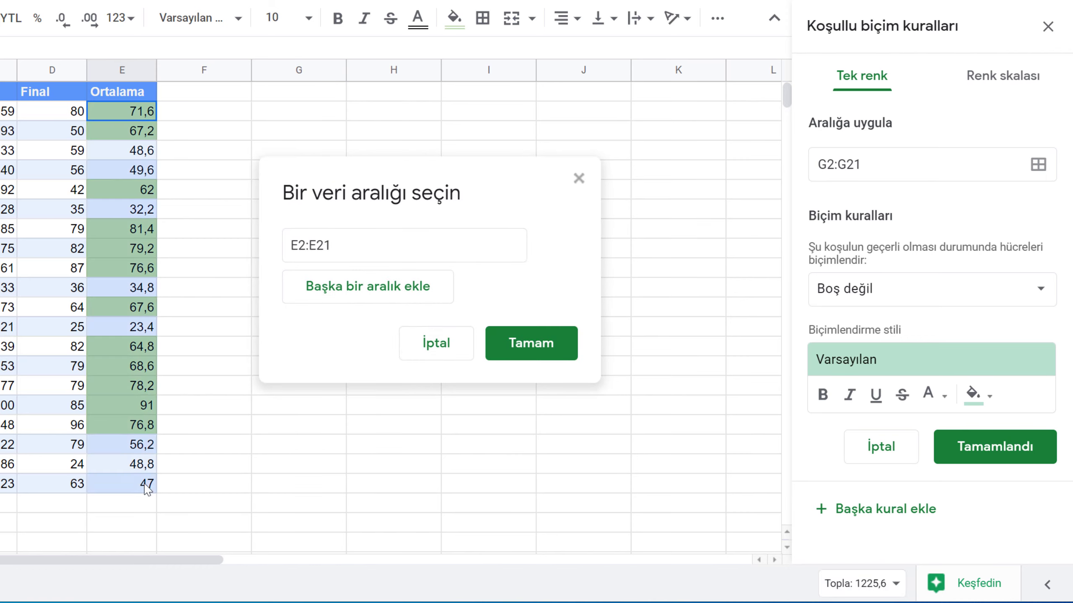
pyautogui.click(557, 350)
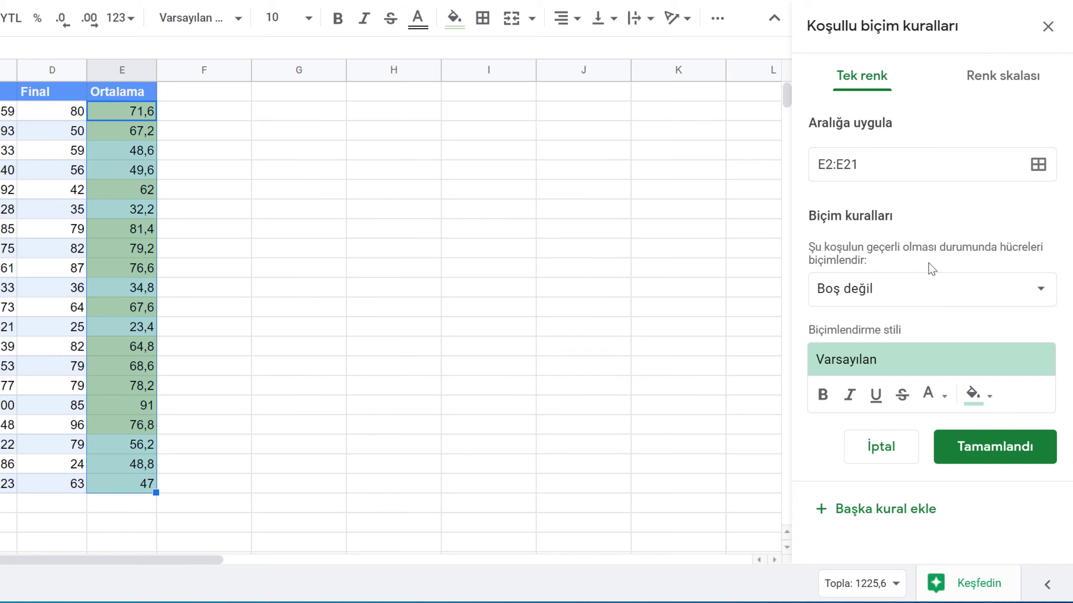
# Set the new rule's condition to "Küçüktür" with the value 60.
pyautogui.click(1032, 292)
pyautogui.moveTo(991, 366); pyautogui.dragTo(979, 546)
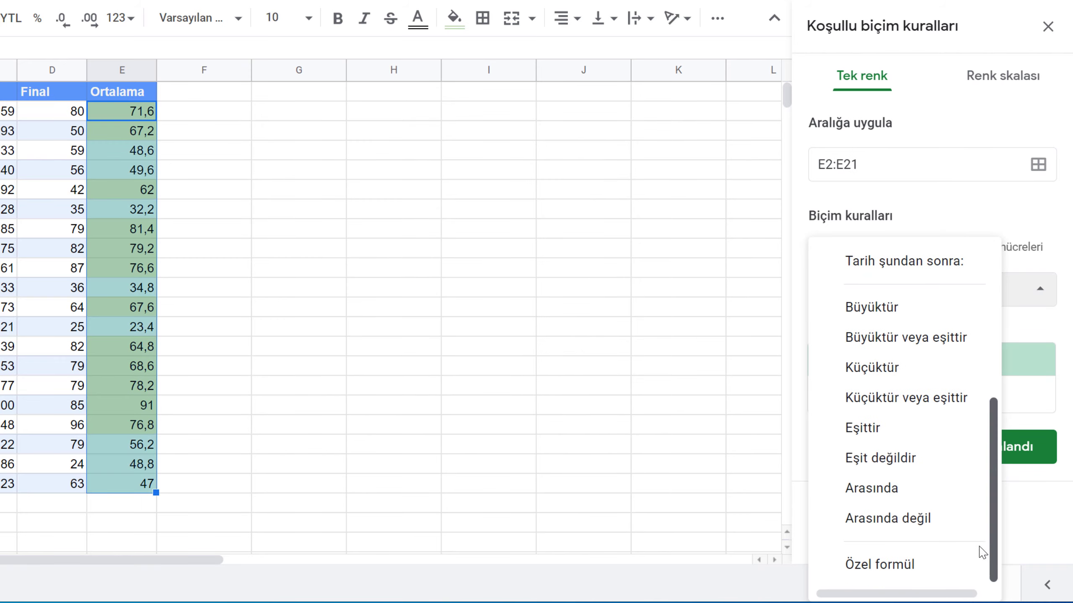
pyautogui.click(913, 374)
pyautogui.click(949, 327)
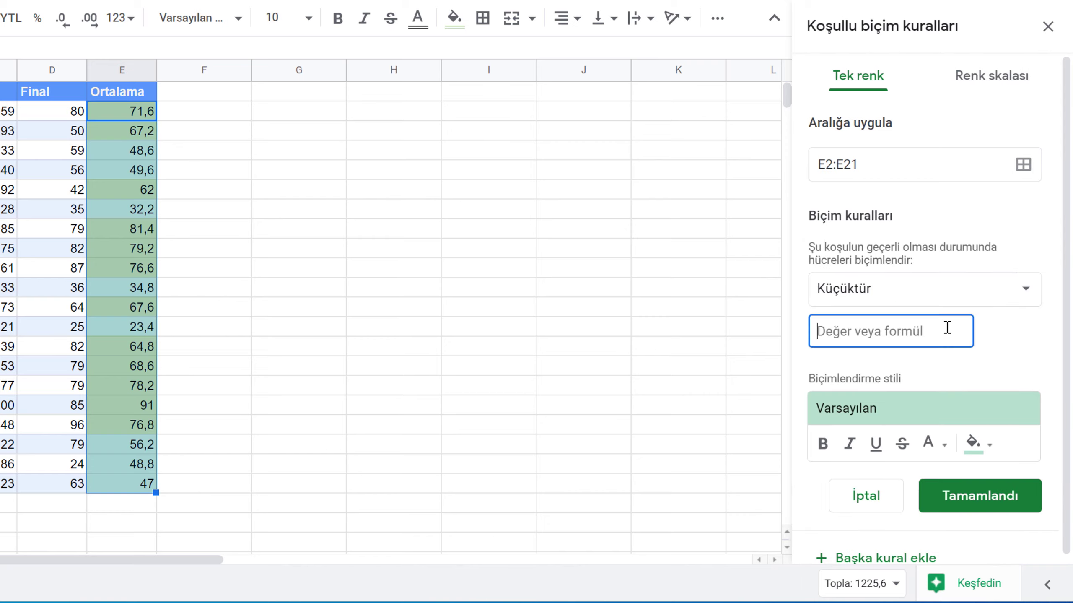
pyautogui.write('60')
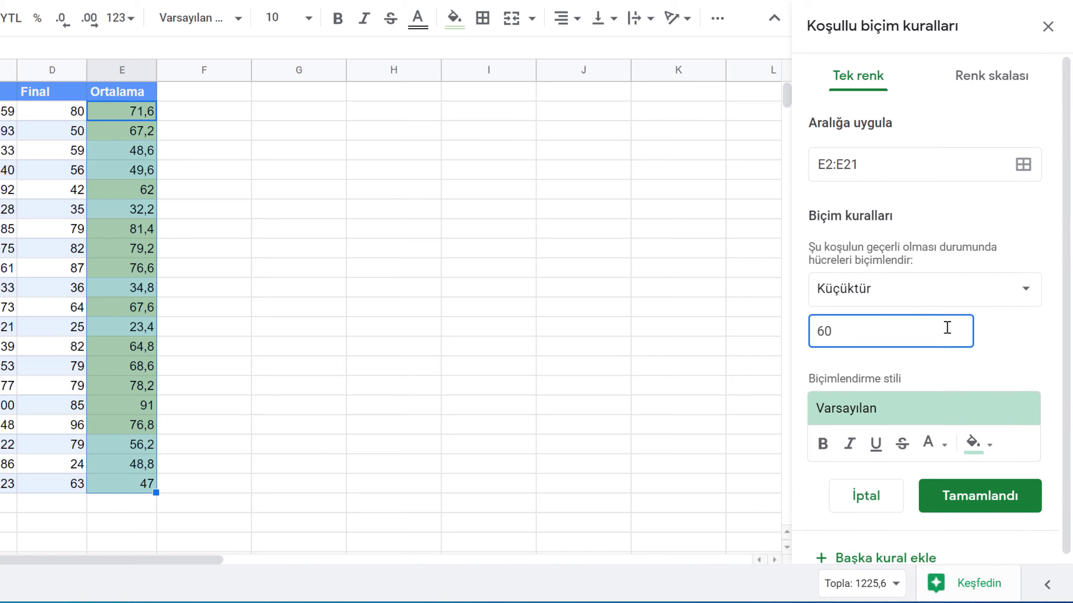
# Give the less-than-60 rule a light red cell fill and save the rule.
pyautogui.click(975, 444)
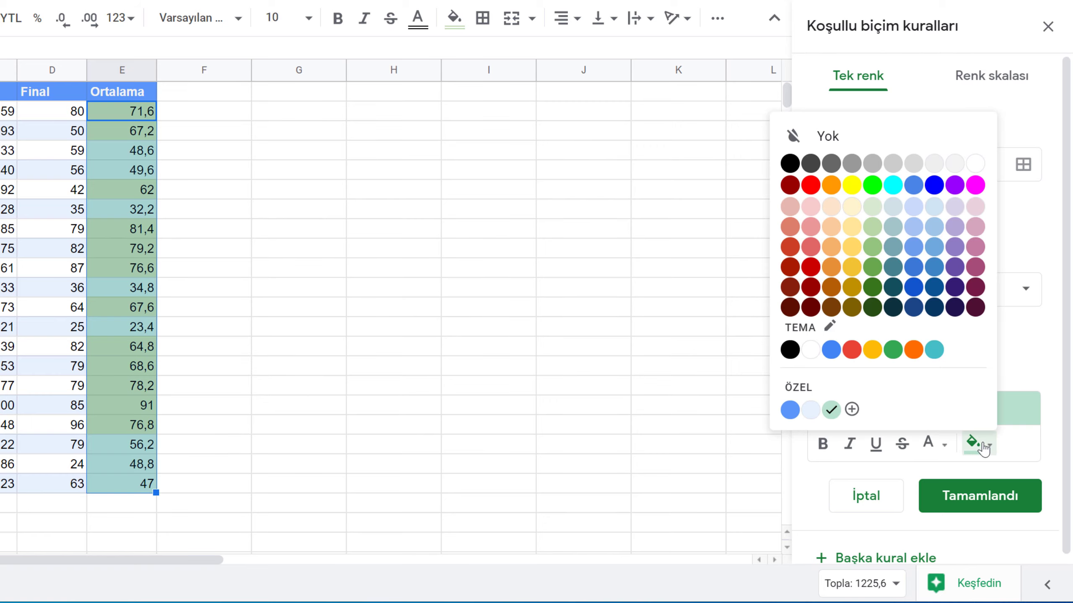
pyautogui.click(810, 208)
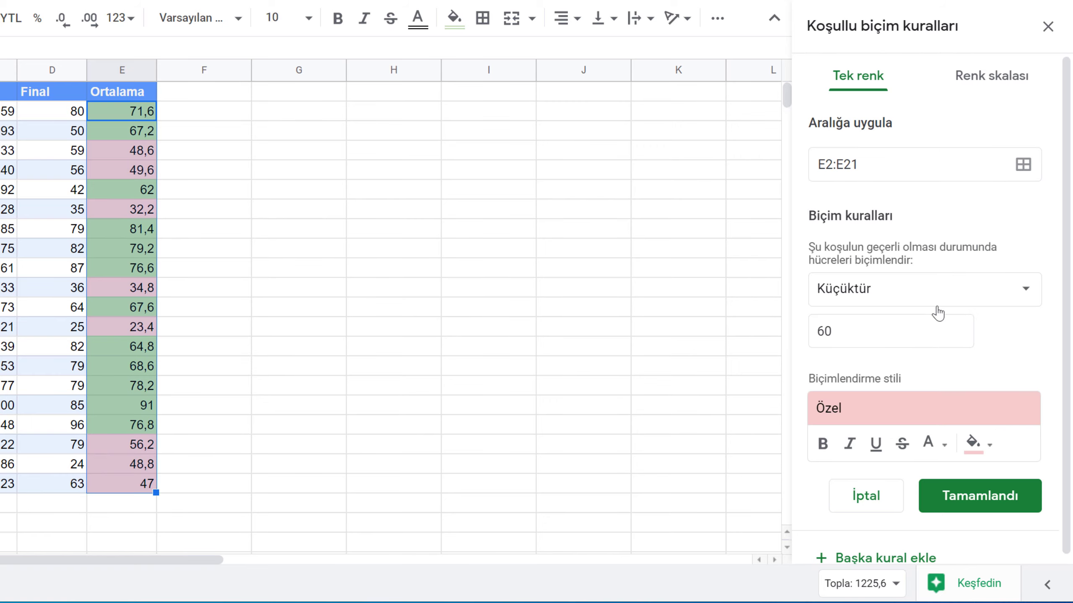
pyautogui.click(1013, 498)
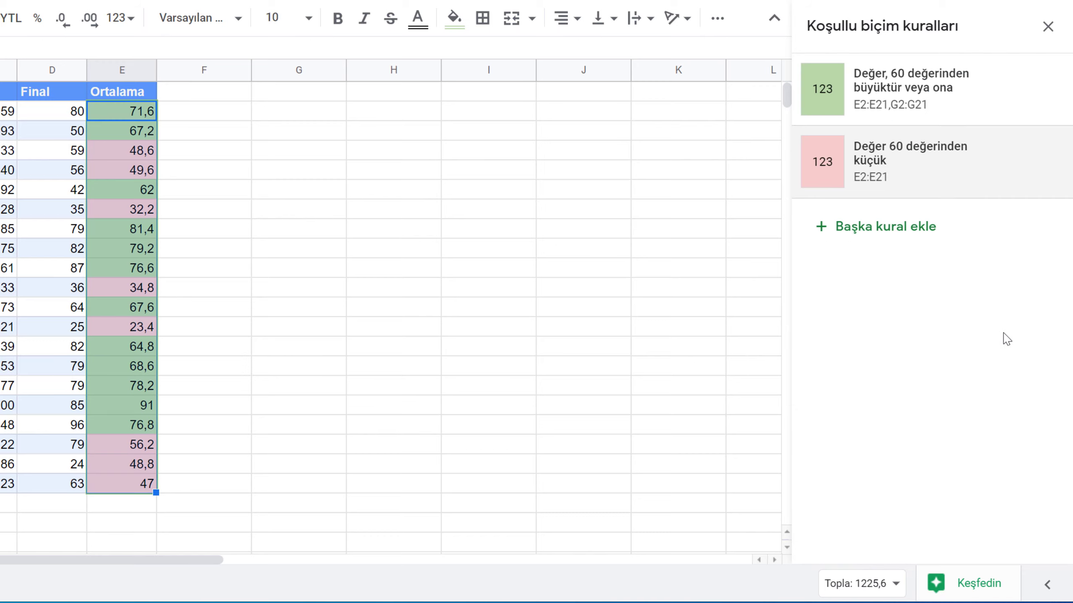
# Reselect cells E2:E21 to list their conditional formatting rules and open the less-than-60 rule.
pyautogui.click(249, 168)
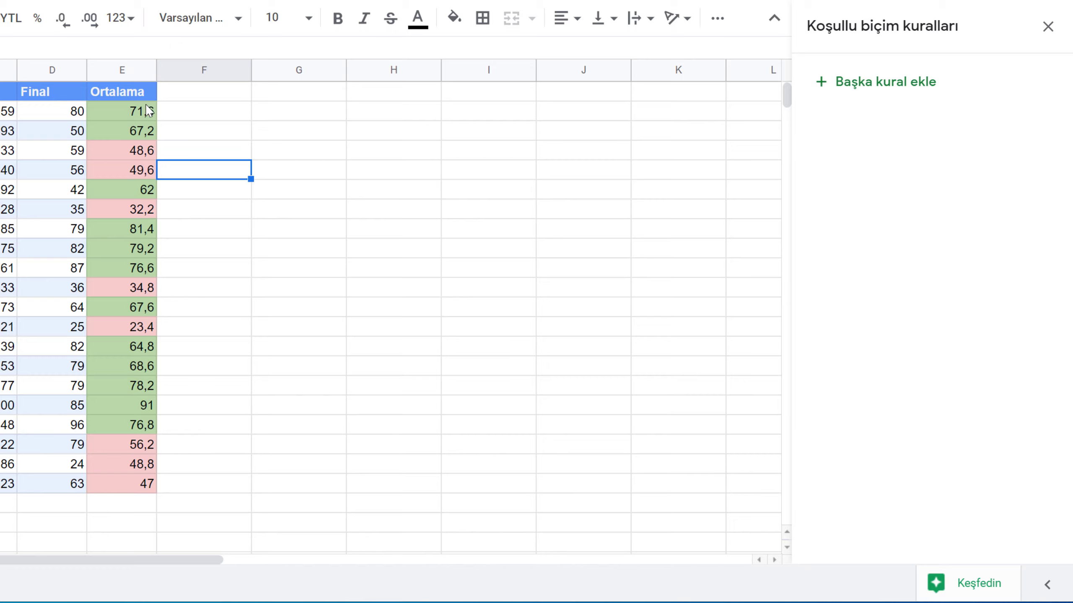
pyautogui.moveTo(142, 108); pyautogui.dragTo(136, 483)
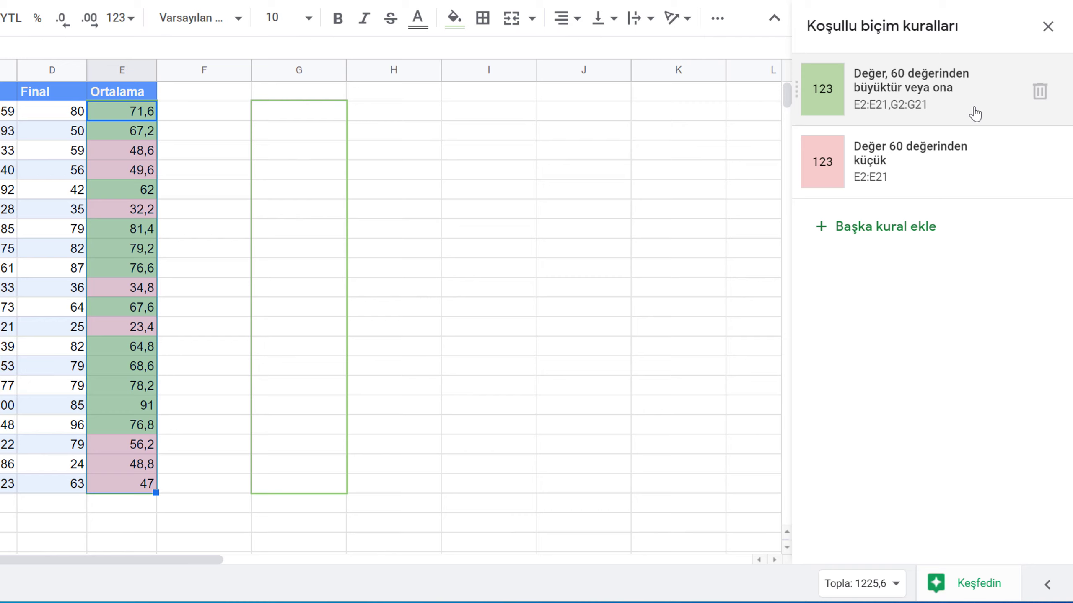
pyautogui.click(942, 168)
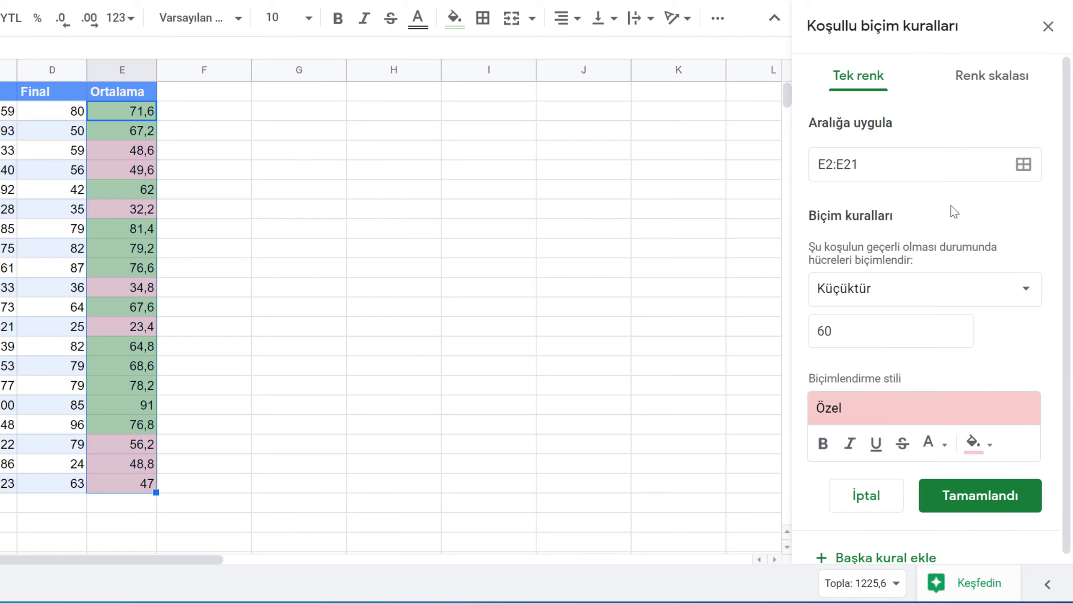
# Set the less-than rule's threshold to 65 and save the rule.
pyautogui.click(865, 328)
pyautogui.press('BackSpace')
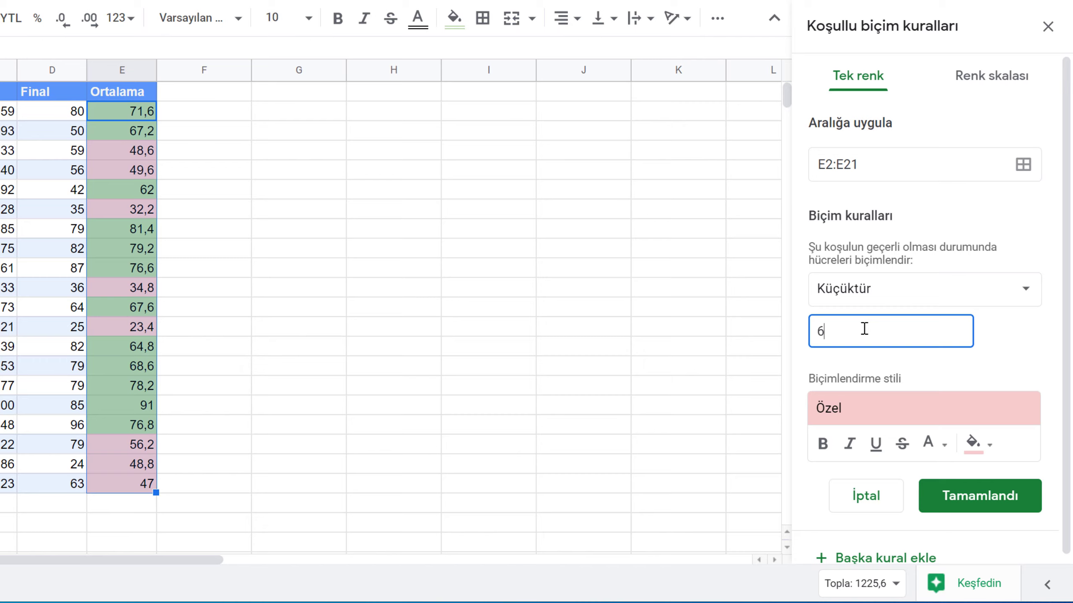
pyautogui.write('5')
pyautogui.click(1022, 496)
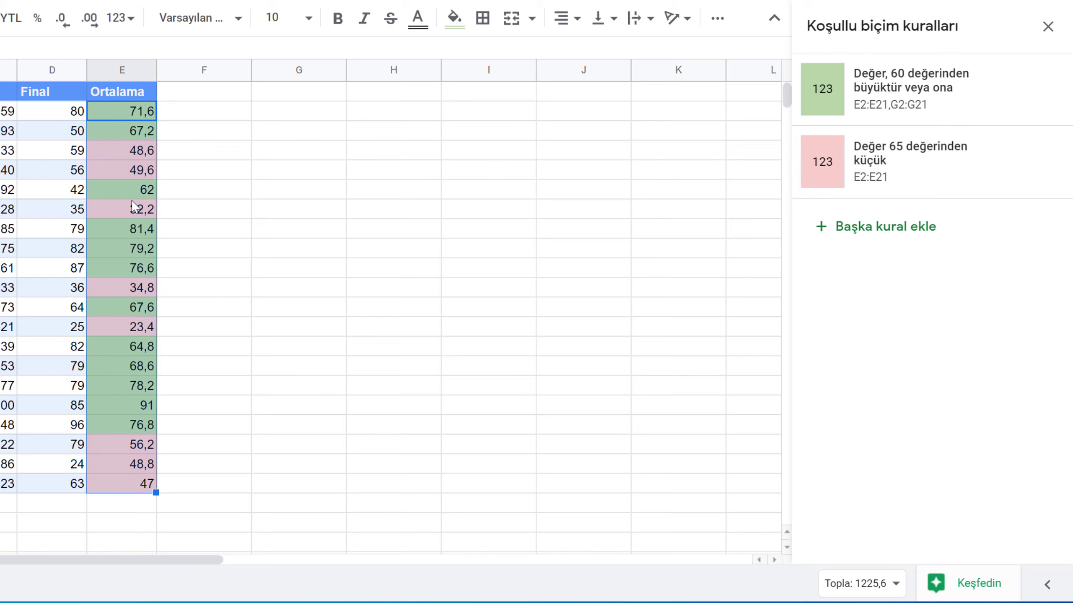
# Select the cell with average 62 and move the greater-than-or-equal-to-60 rule below the less-than-65 rule.
pyautogui.click(152, 191)
pyautogui.moveTo(931, 83)
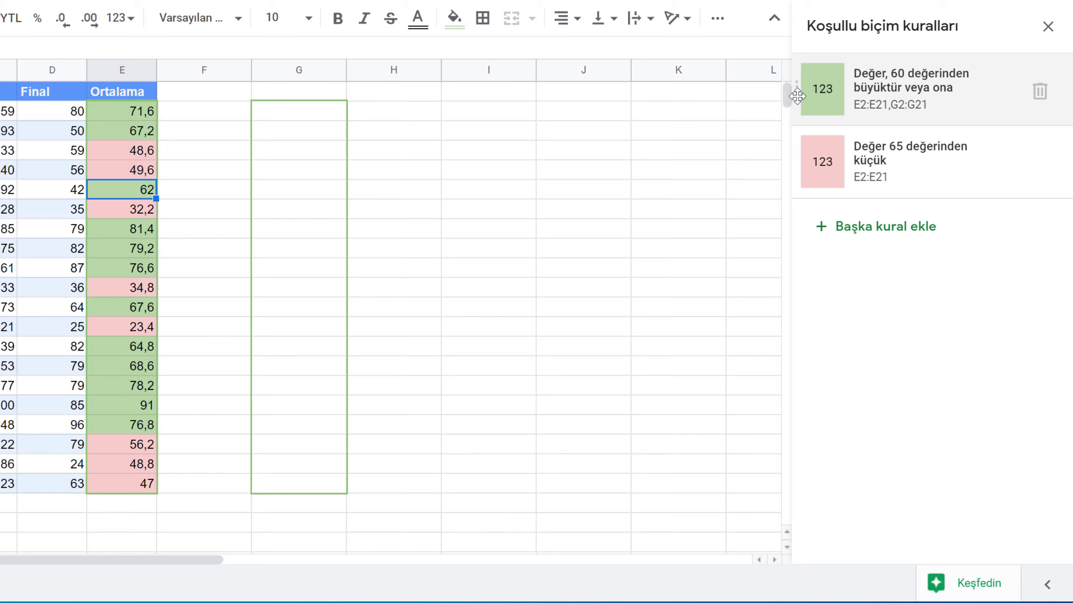
pyautogui.moveTo(798, 106); pyautogui.dragTo(823, 164)
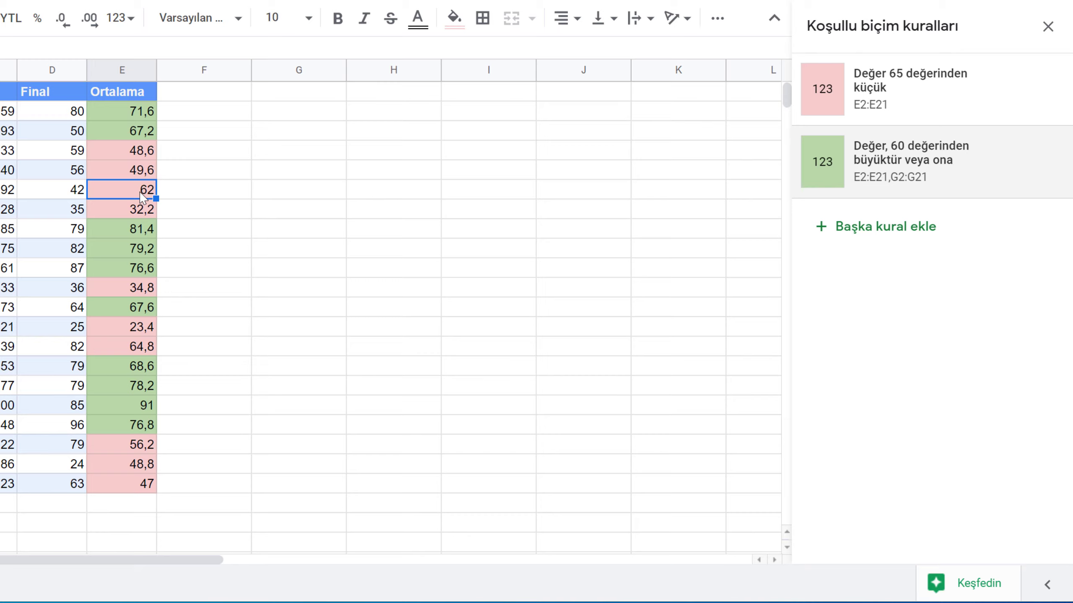
# Add a rule for B2:B21 with the condition "Metin şunları içeriyor:" and the text "öğrenci", using a light green fill.
pyautogui.click(906, 231)
pyautogui.moveTo(35, 163); pyautogui.dragTo(35, 496)
pyautogui.click(941, 322)
pyautogui.click(902, 353)
pyautogui.click(910, 359)
pyautogui.write('öğrenci')
pyautogui.click(989, 460)
pyautogui.click(944, 399)
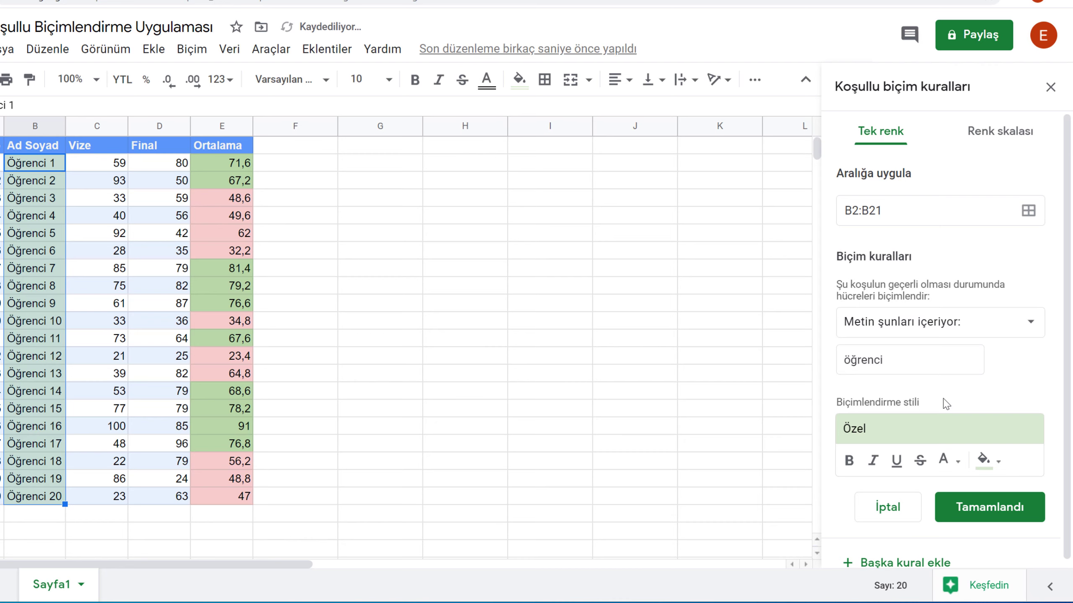
# Change the B2:B21 rule's condition to "Metnin aynı" and its text to "öğrenci 1".
pyautogui.click(994, 326)
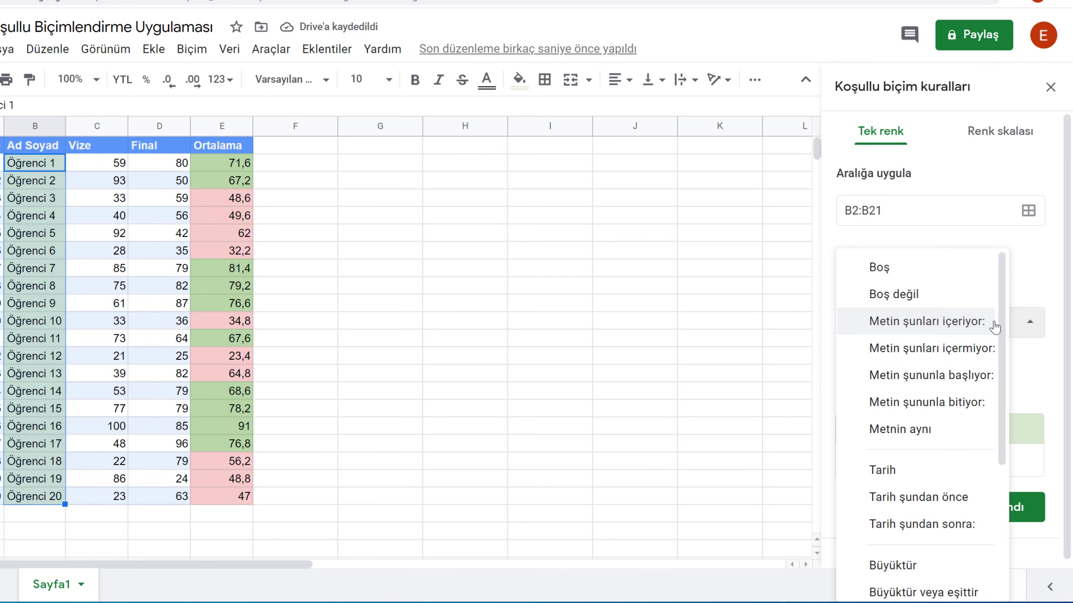
pyautogui.click(903, 430)
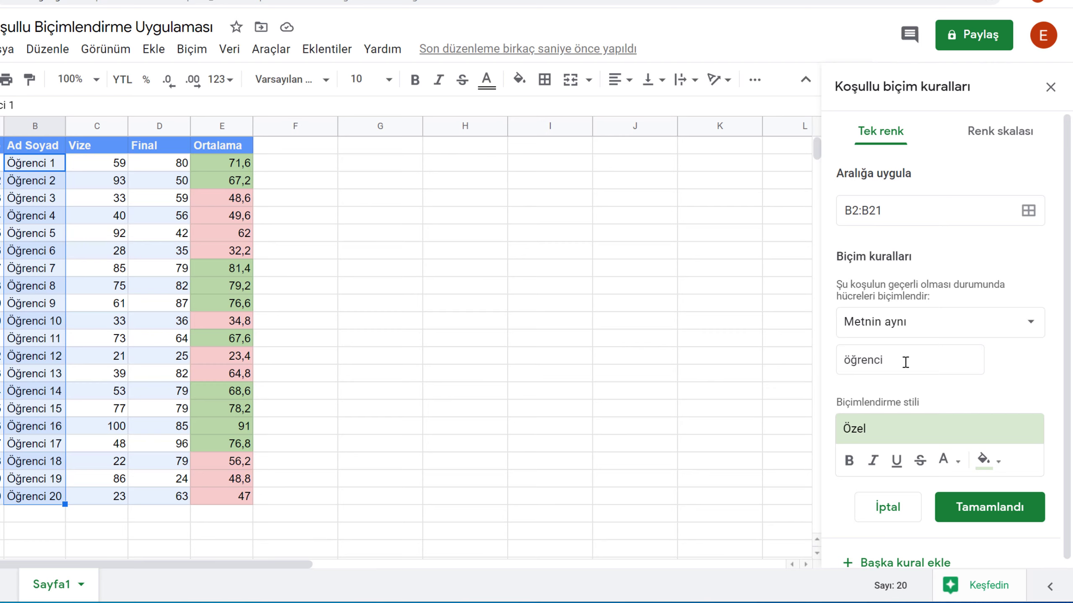
pyautogui.click(906, 362)
pyautogui.write('1')
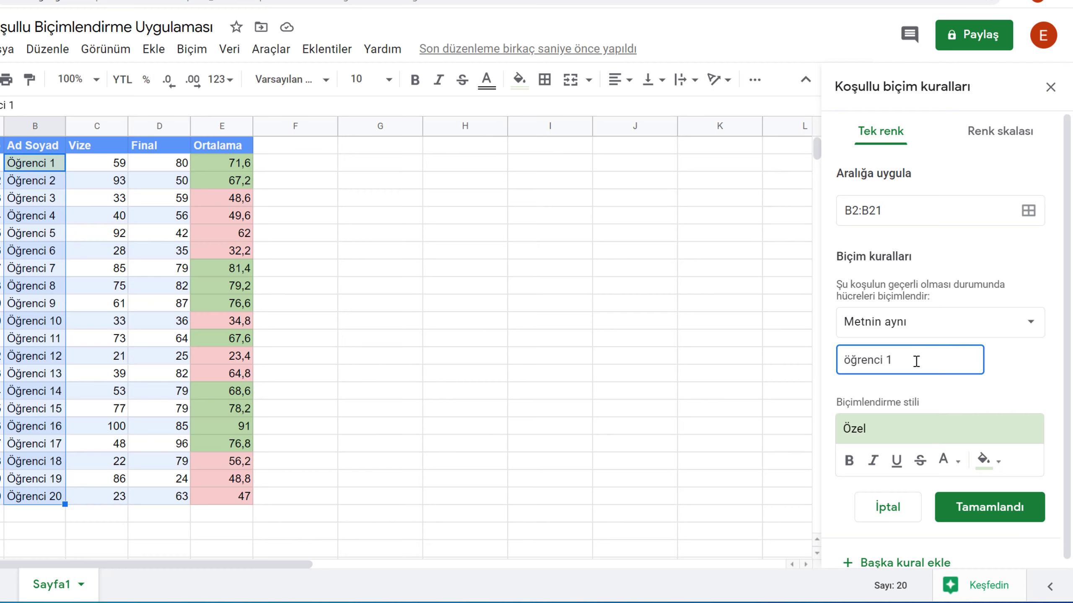
# Change the B2:B21 rule's condition to "Metin şununla başlıyor:" and keep "öğrenci 1" as its text.
pyautogui.hotkey('ctrl', 'a')
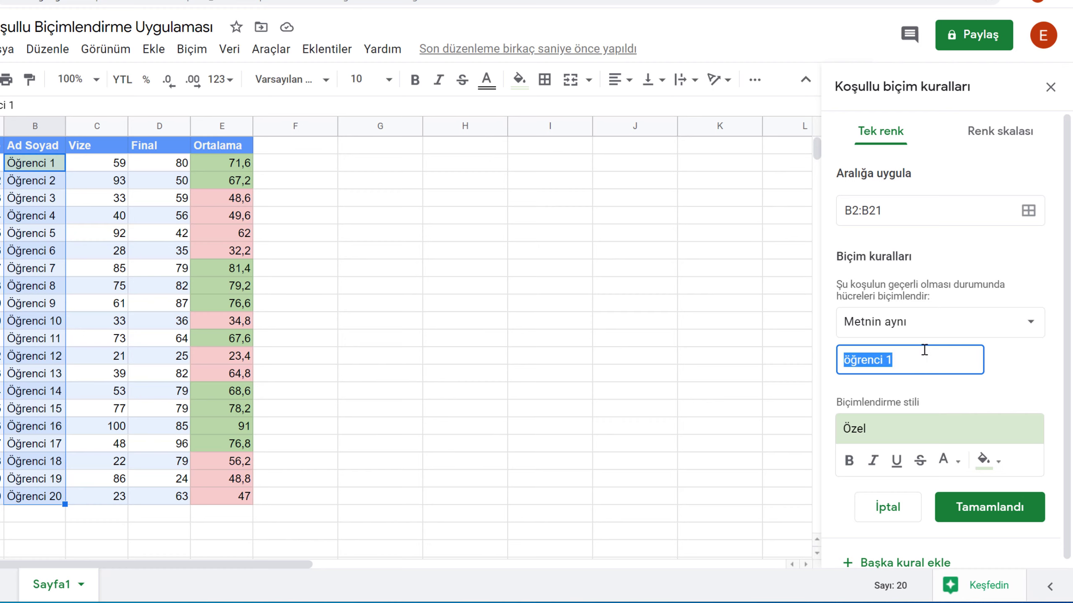
pyautogui.click(1015, 319)
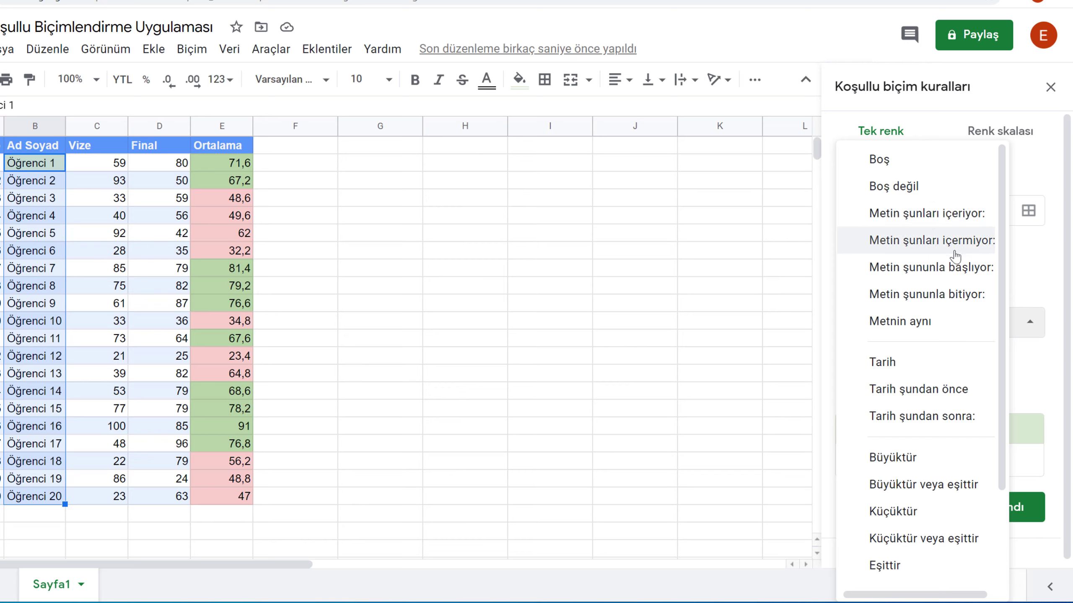
pyautogui.click(969, 272)
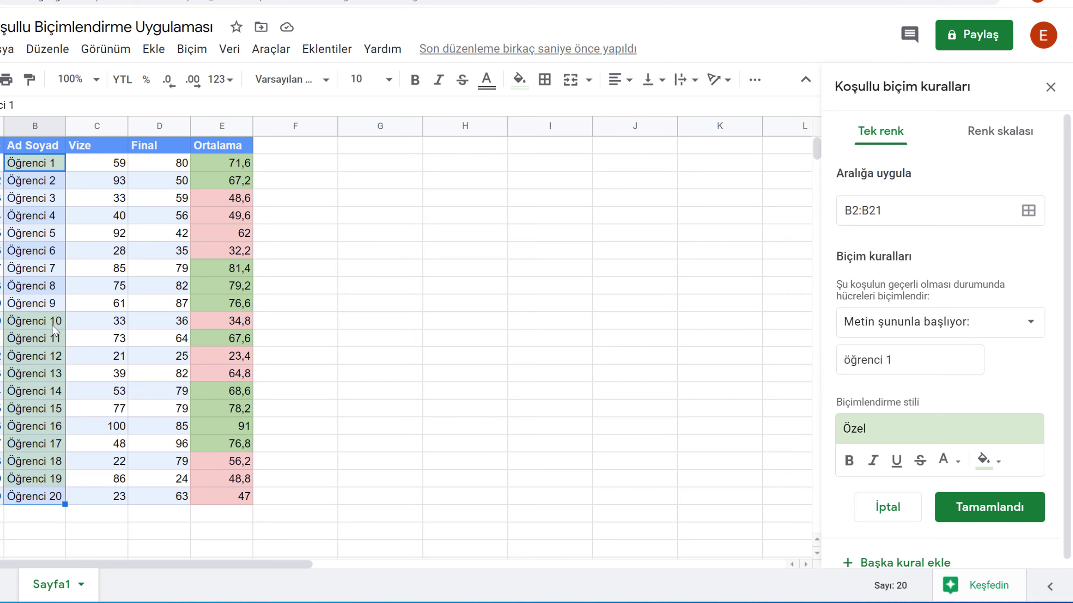
pyautogui.click(1011, 336)
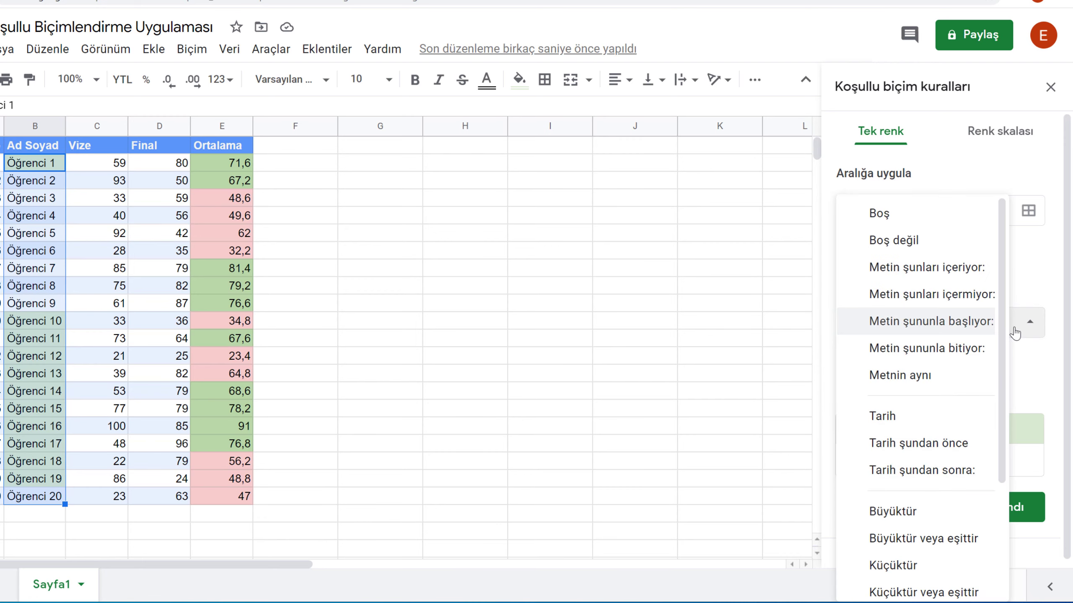
pyautogui.scroll(-4, 951, 335)
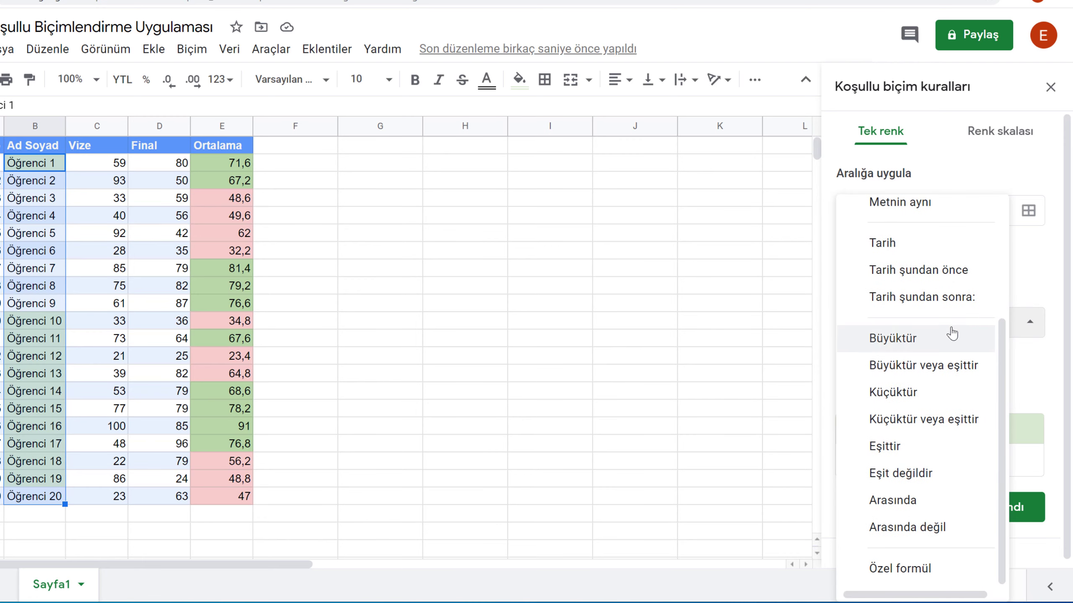
pyautogui.scroll(2, 950, 334)
# Enter the column header "Tarih" in cell F1.
pyautogui.click(324, 143)
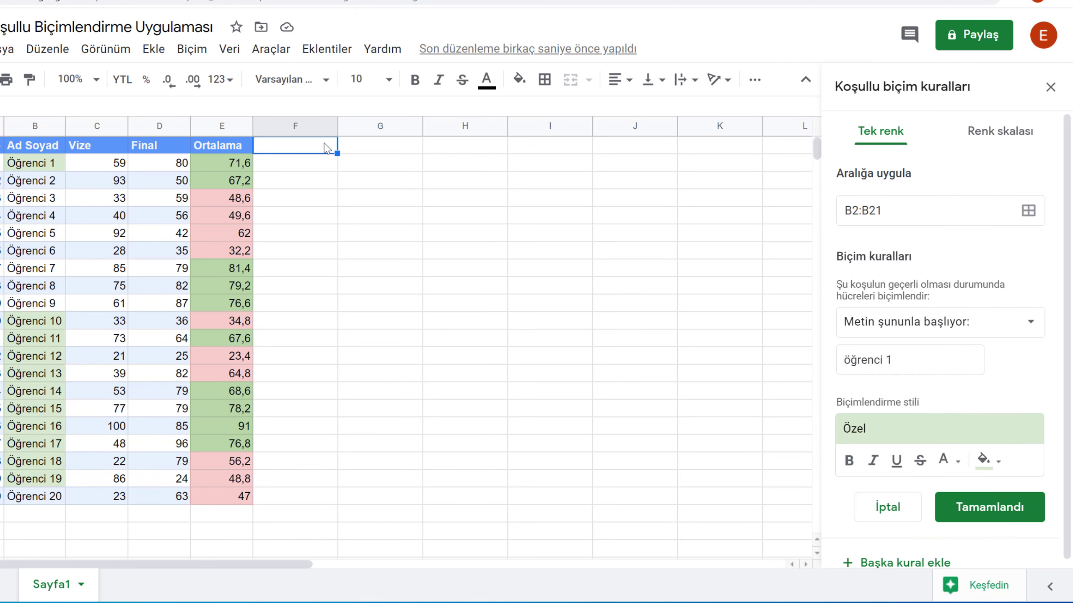
pyautogui.write('Tarih')
pyautogui.press('Return')
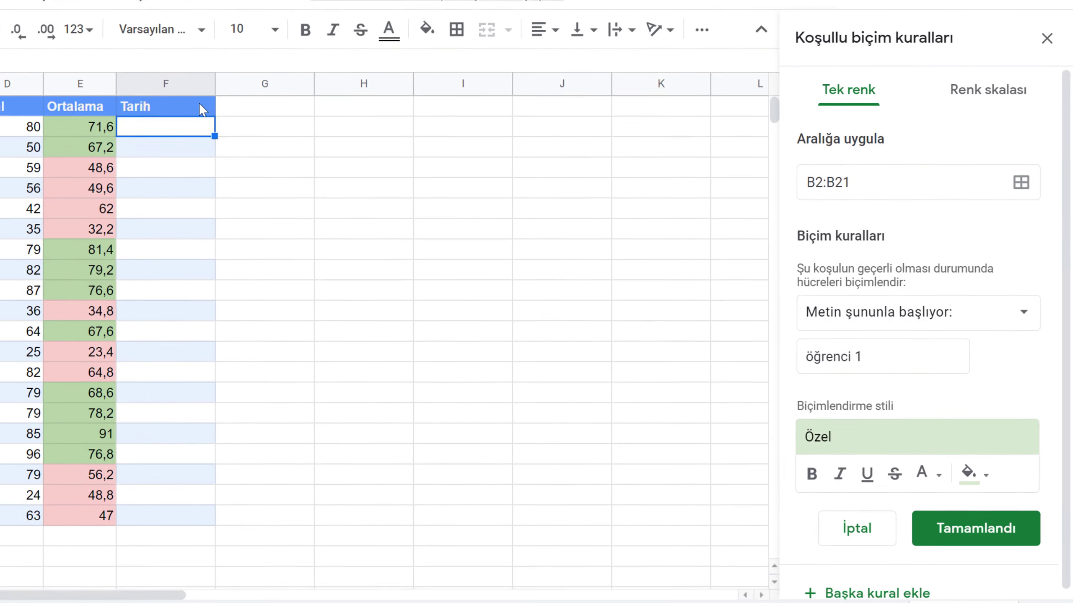
# Enter the date 5/10/2020 in cell F2 and fill the date series down to F21.
pyautogui.write('5/10/2020')
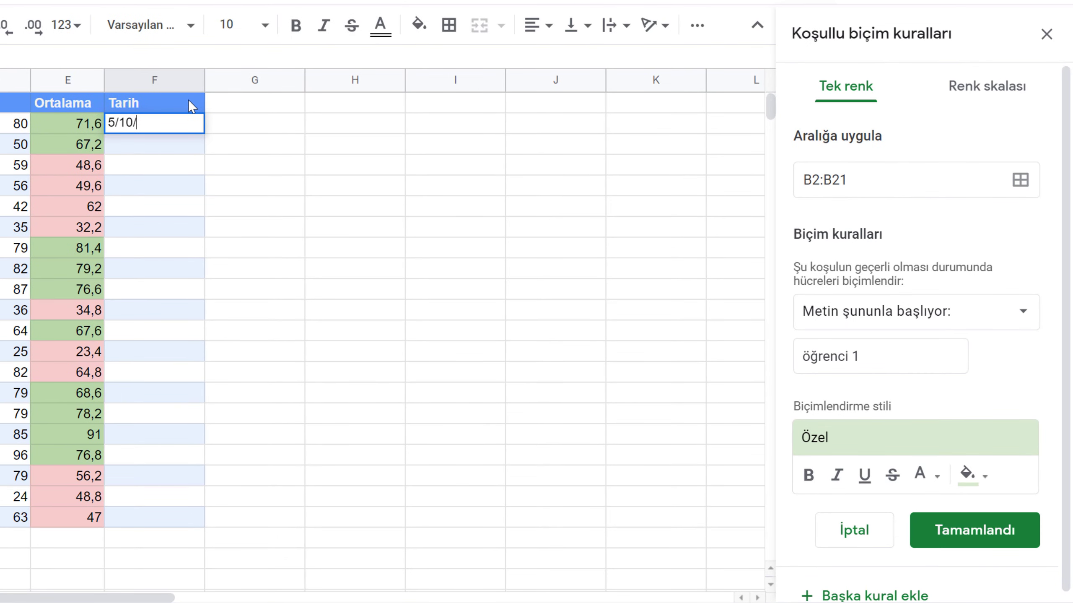
pyautogui.press('Return')
pyautogui.click(171, 123)
pyautogui.moveTo(204, 133); pyautogui.dragTo(205, 517)
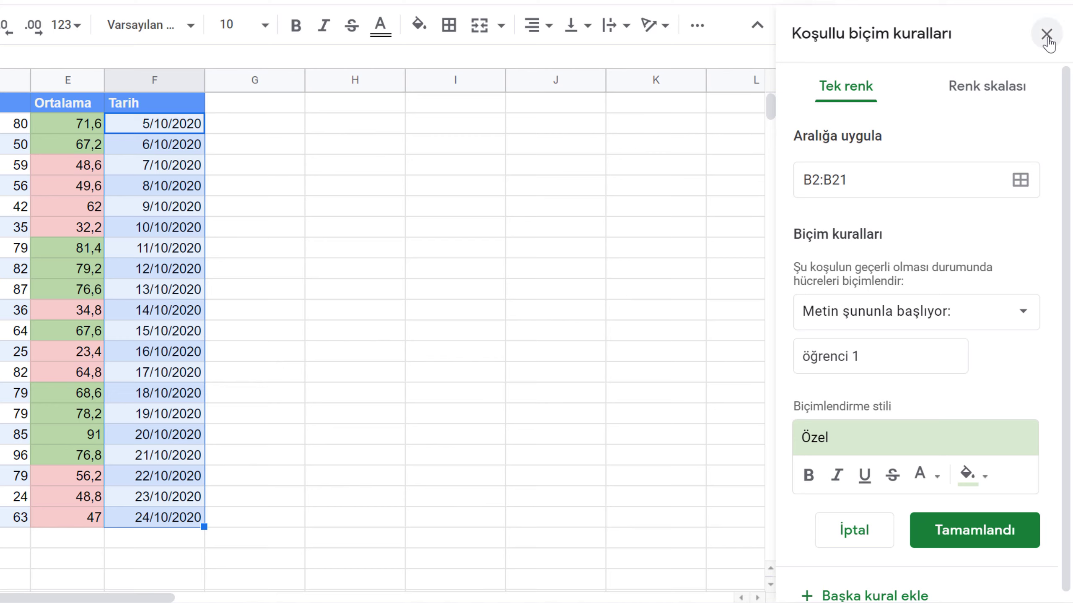
# Add another conditional formatting rule and set its range to F2:F21.
pyautogui.scroll(-1, 874, 592)
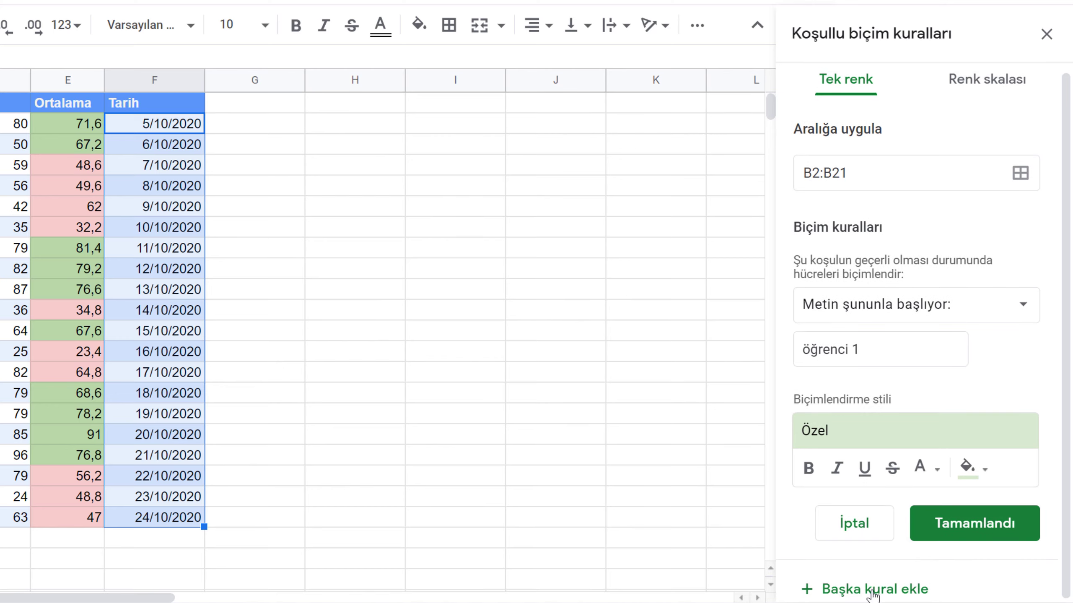
pyautogui.click(872, 593)
pyautogui.click(1021, 172)
pyautogui.click(295, 261)
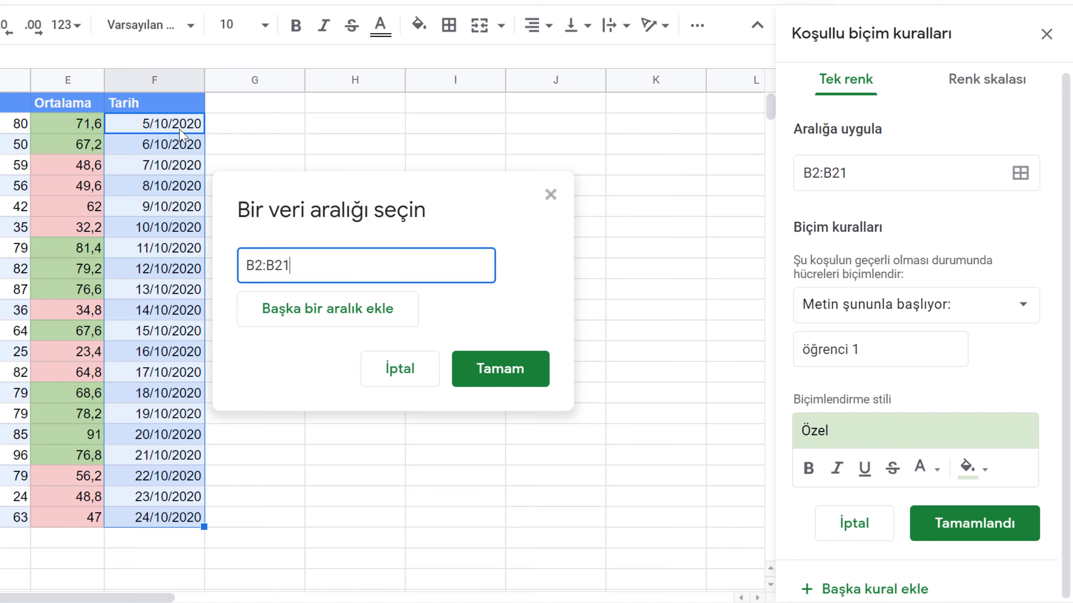
pyautogui.moveTo(182, 127); pyautogui.dragTo(205, 521)
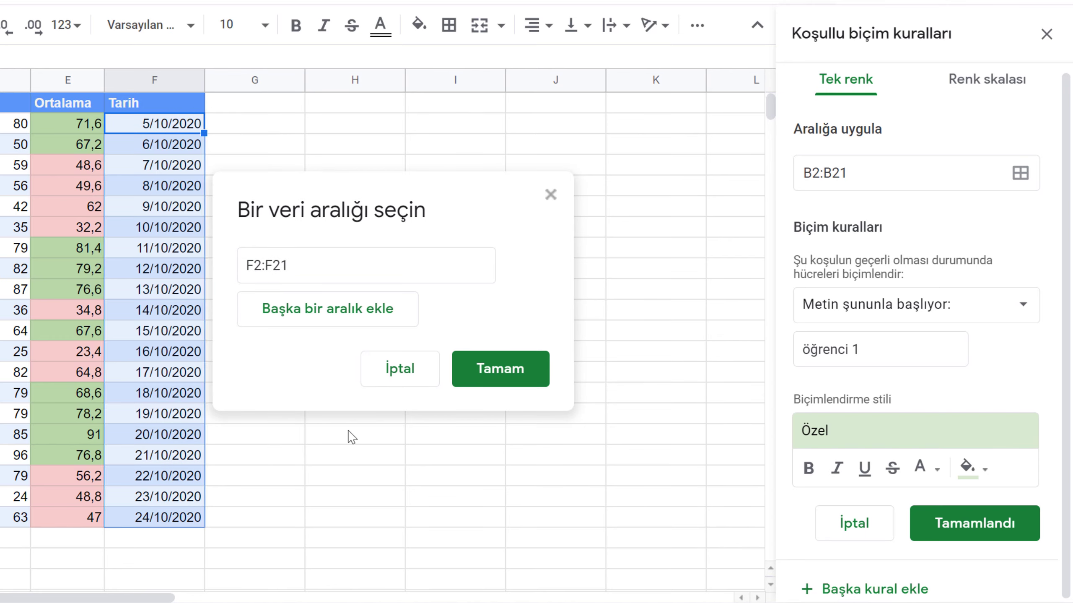
pyautogui.click(514, 371)
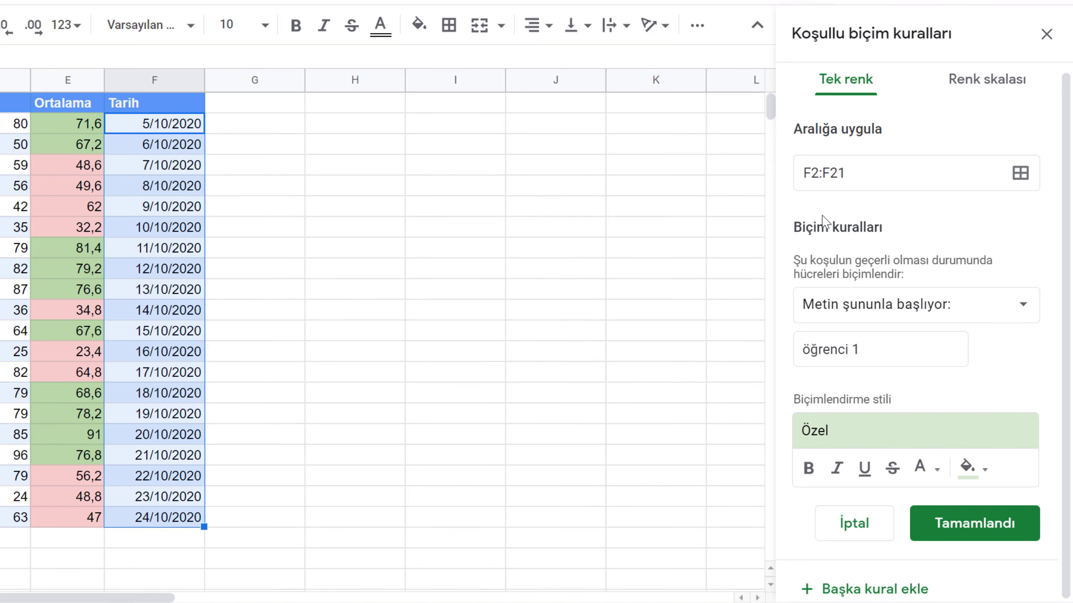
# Set the F2:F21 rule's condition to "Tarih şundan sonra:" with "tam tarih" and the date 11/10/2020.
pyautogui.click(1027, 307)
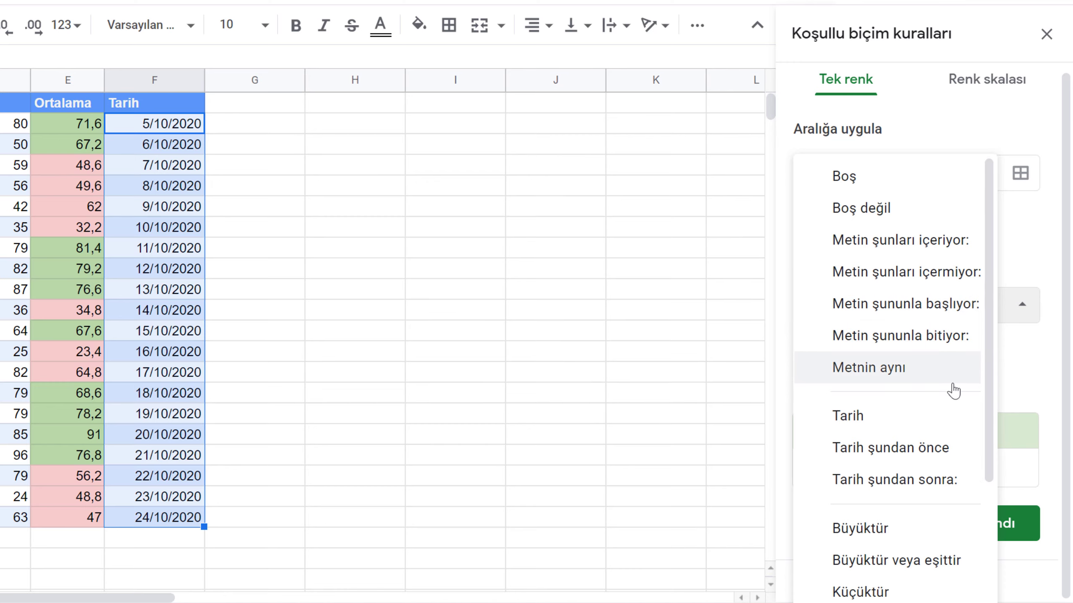
pyautogui.click(873, 476)
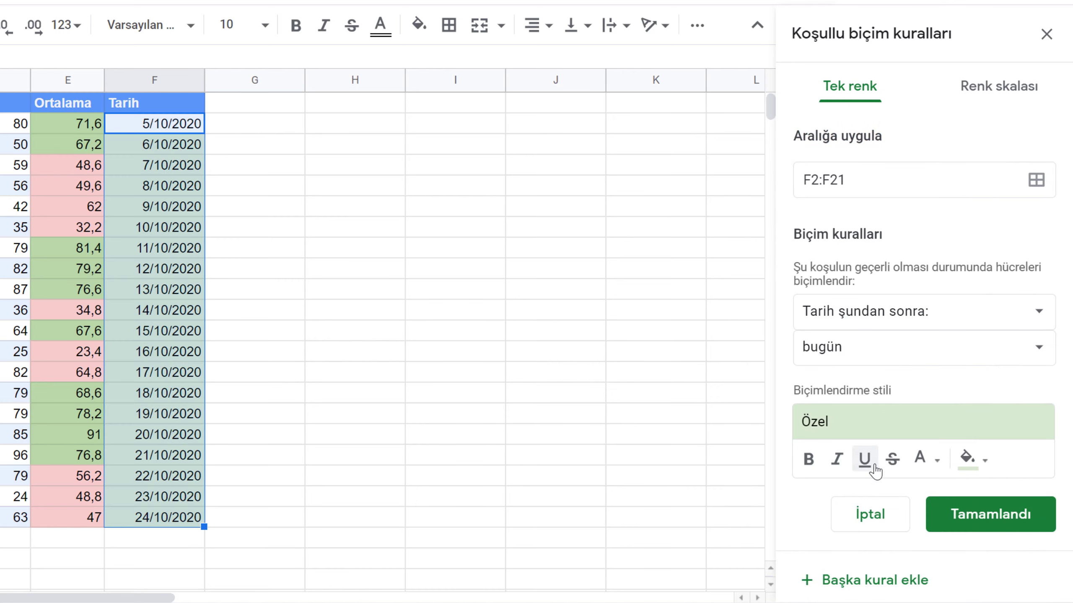
pyautogui.click(835, 358)
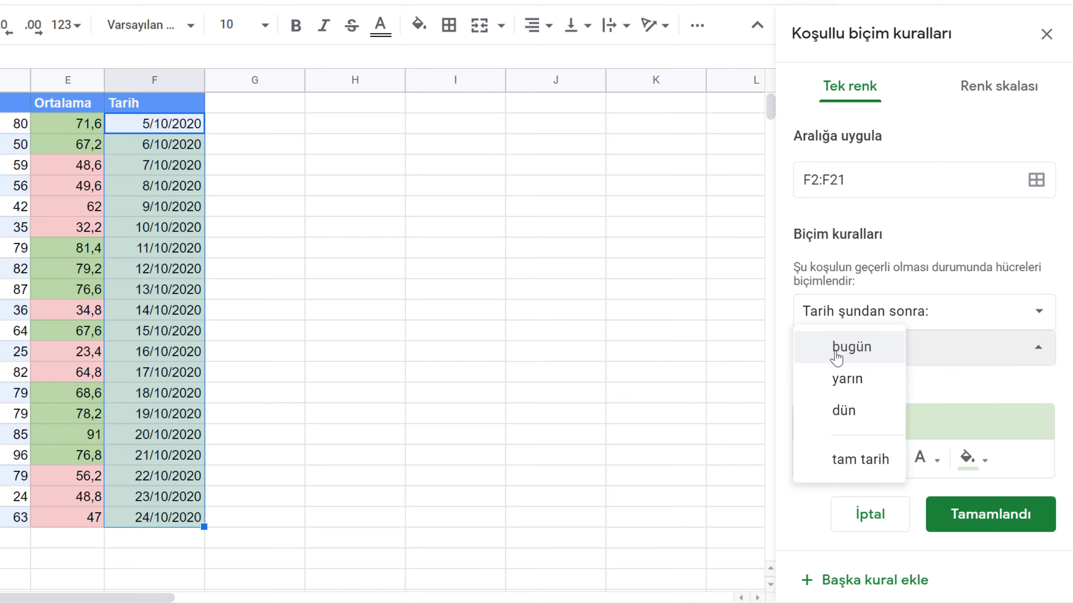
pyautogui.click(860, 459)
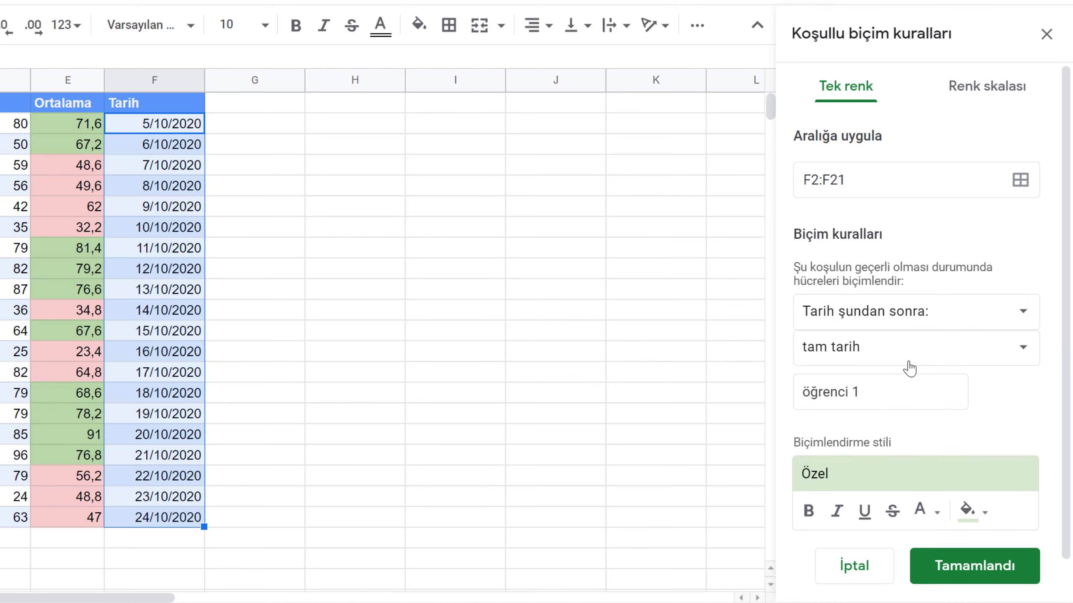
pyautogui.click(867, 402)
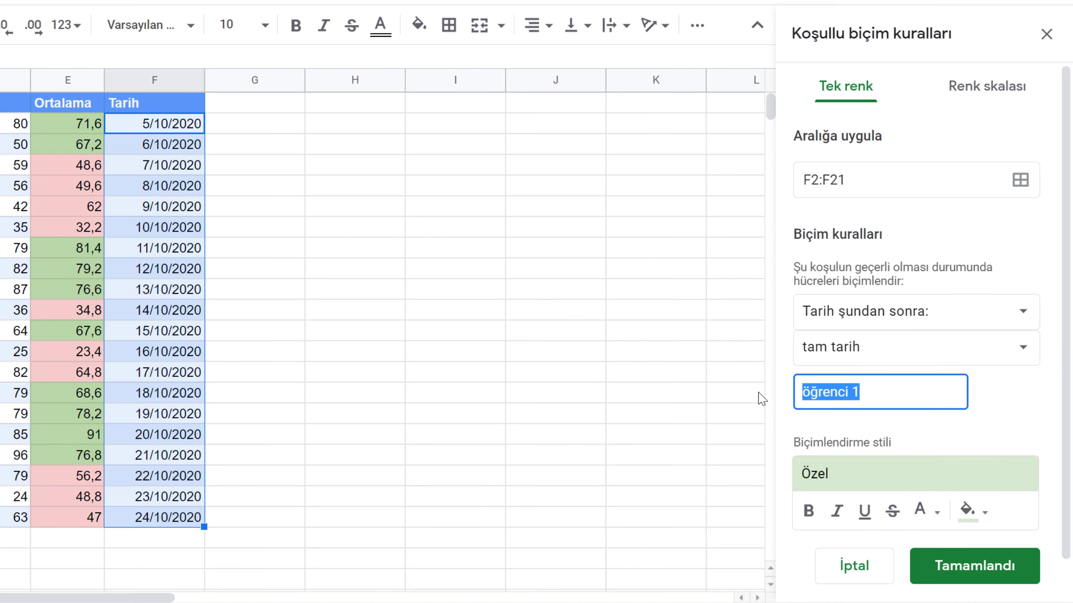
pyautogui.press('BackSpace')
pyautogui.write('11/10/2020')
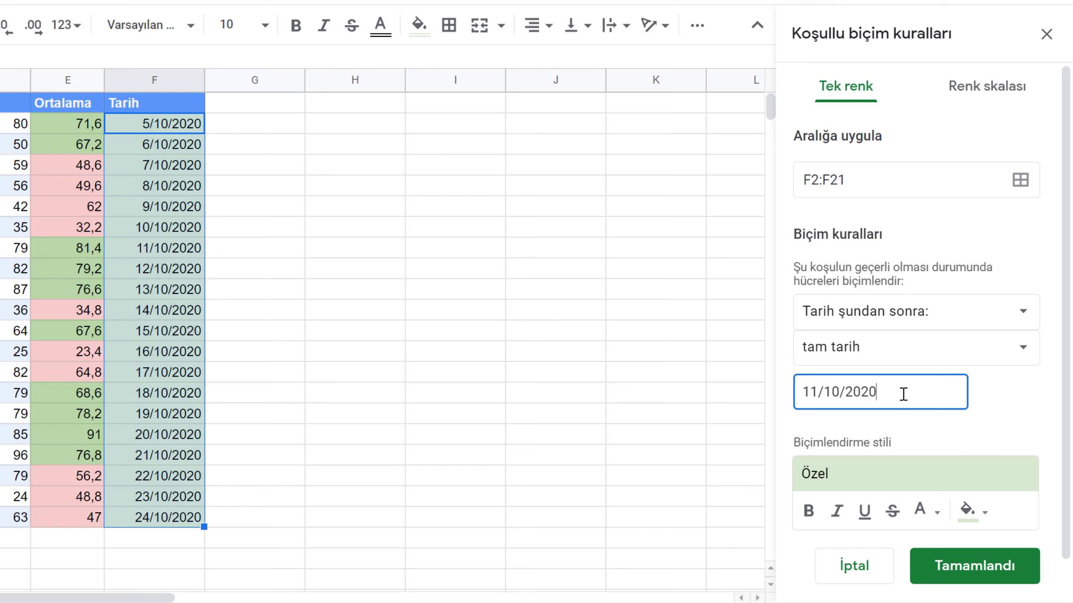
pyautogui.click(1027, 419)
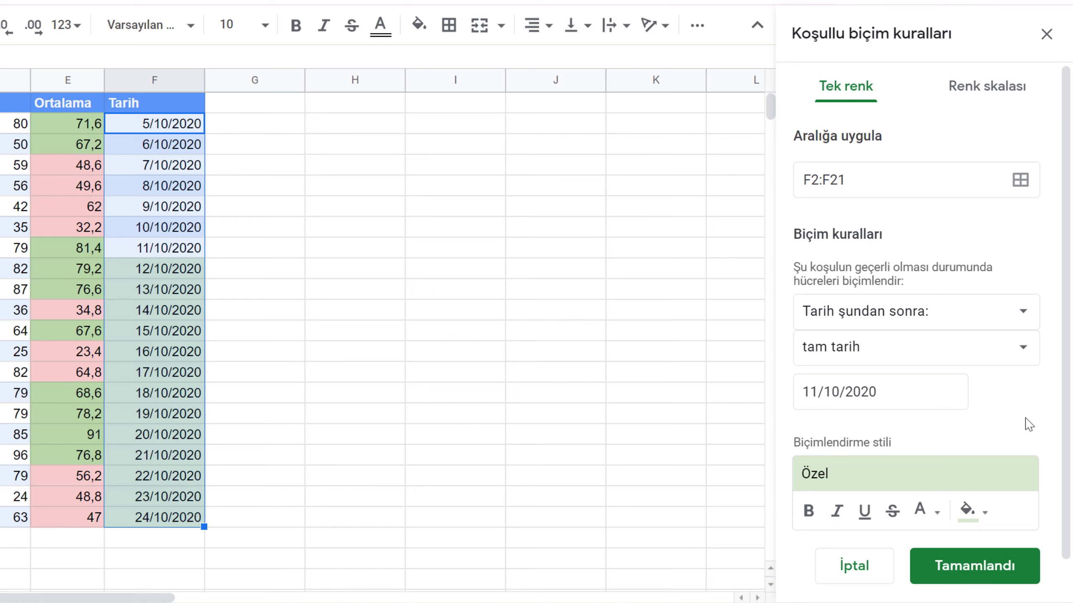
# Change the F2:F21 rule's condition to "Tarih" and view its date options, keeping "tam tarih".
pyautogui.click(1024, 312)
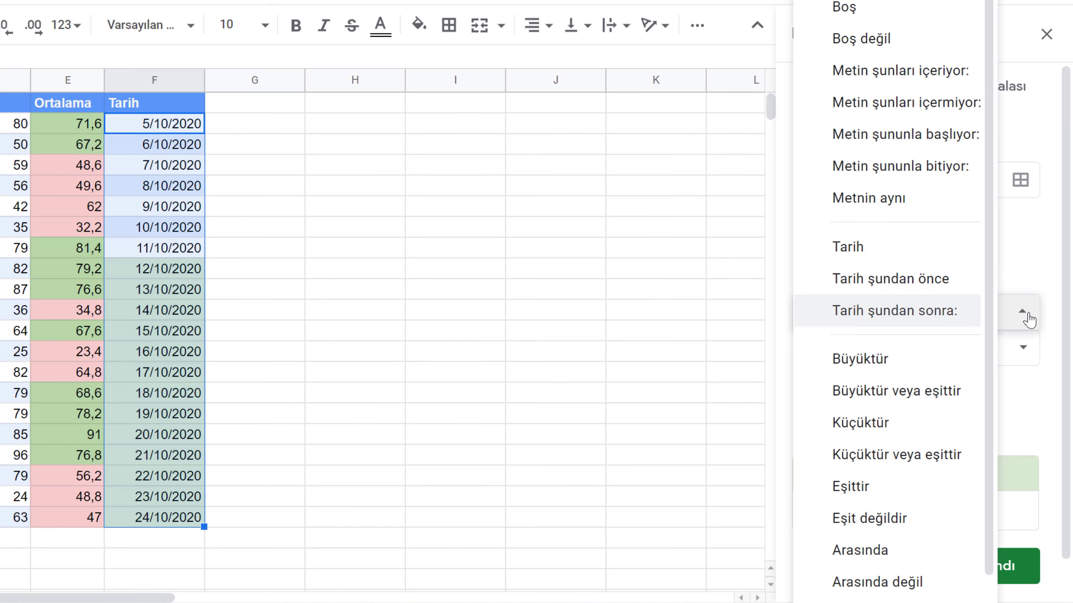
pyautogui.click(922, 249)
pyautogui.click(1029, 359)
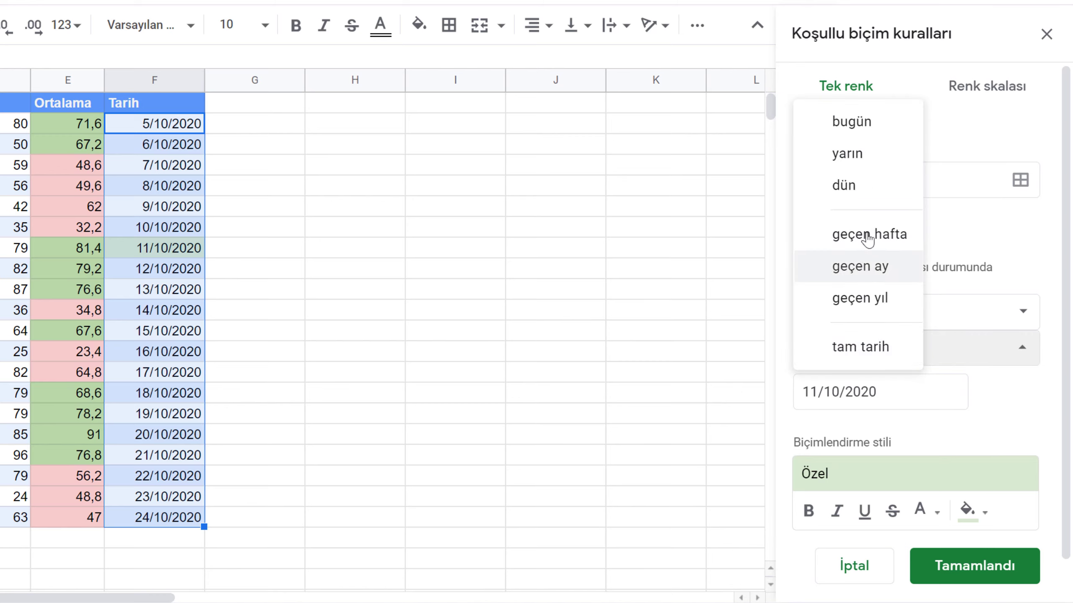
pyautogui.click(1012, 401)
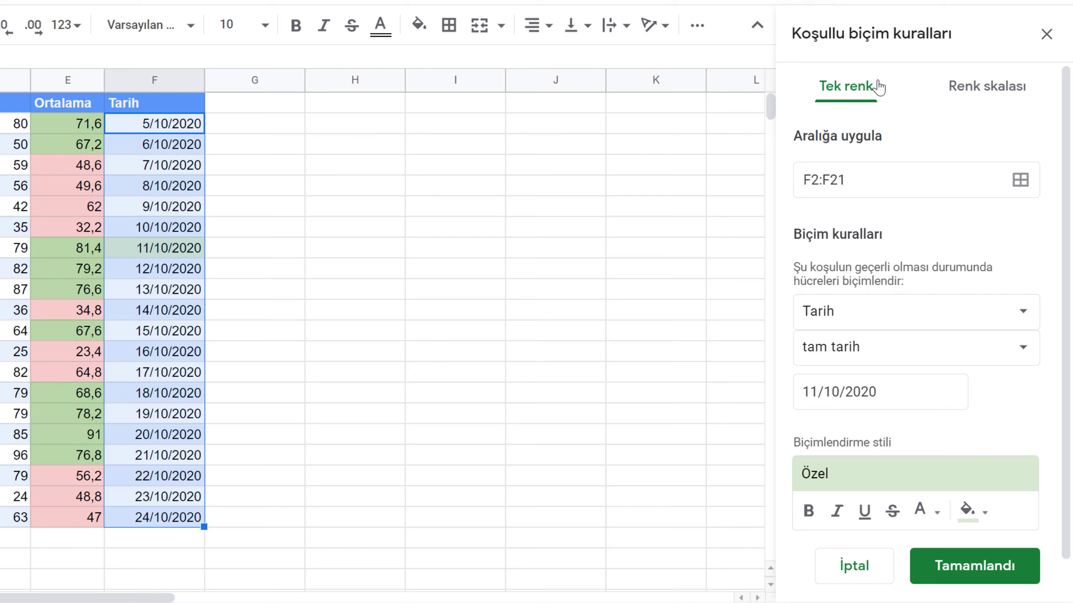
# Switch the F2:F21 rule to a color scale and view the type options for its minimum and midpoint.
pyautogui.click(1006, 87)
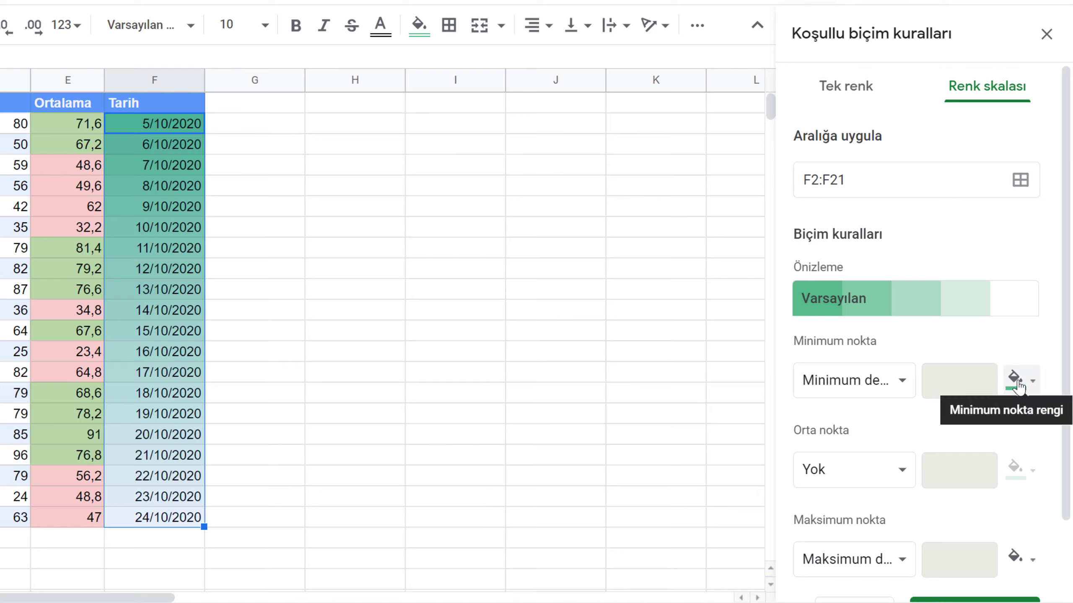
pyautogui.scroll(-2, 979, 458)
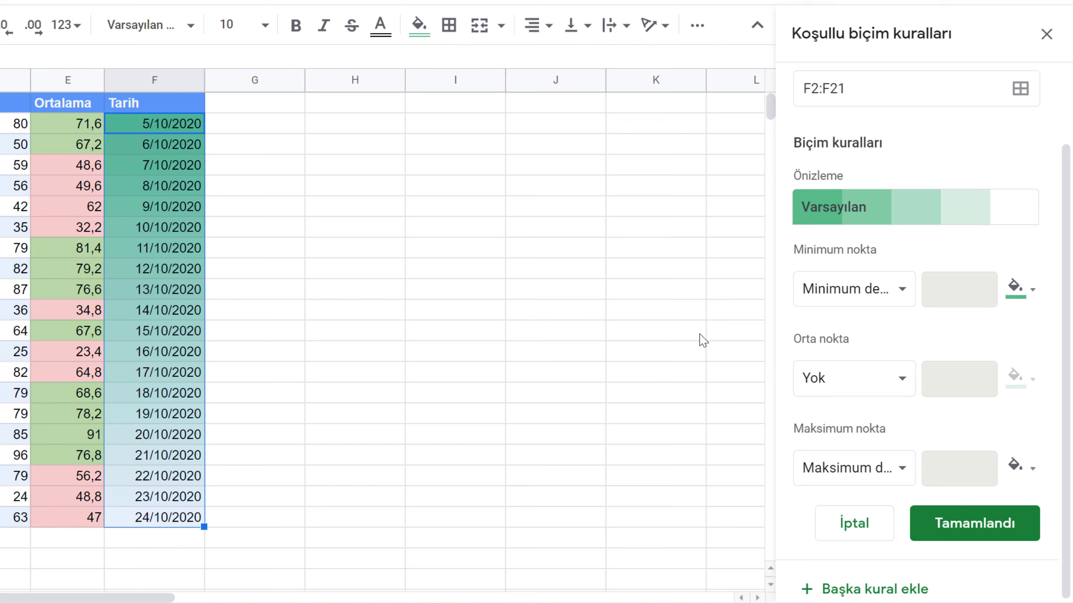
pyautogui.click(861, 297)
pyautogui.click(886, 295)
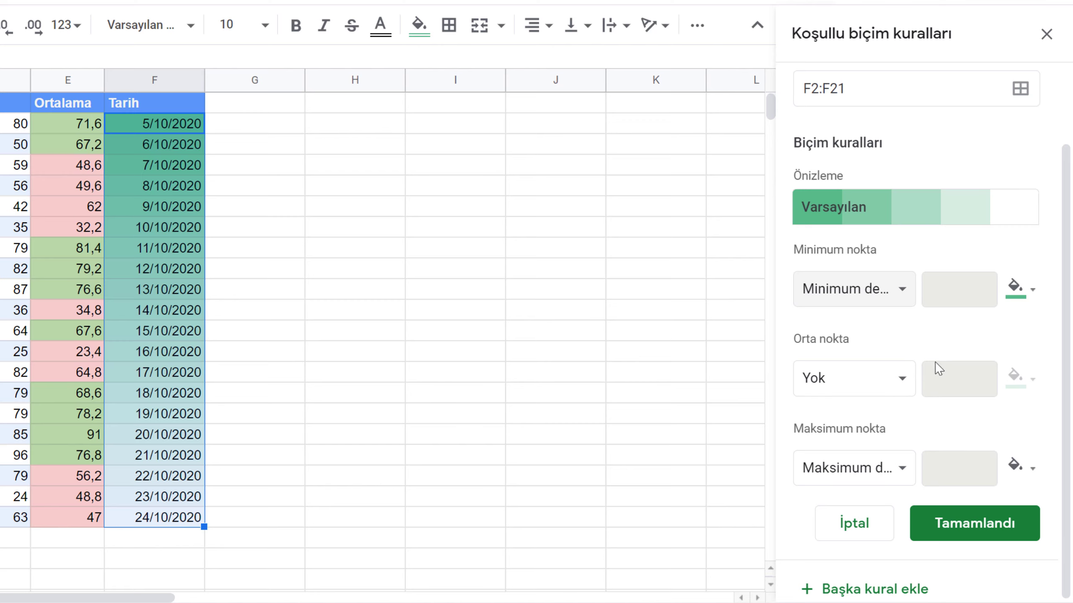
pyautogui.click(902, 378)
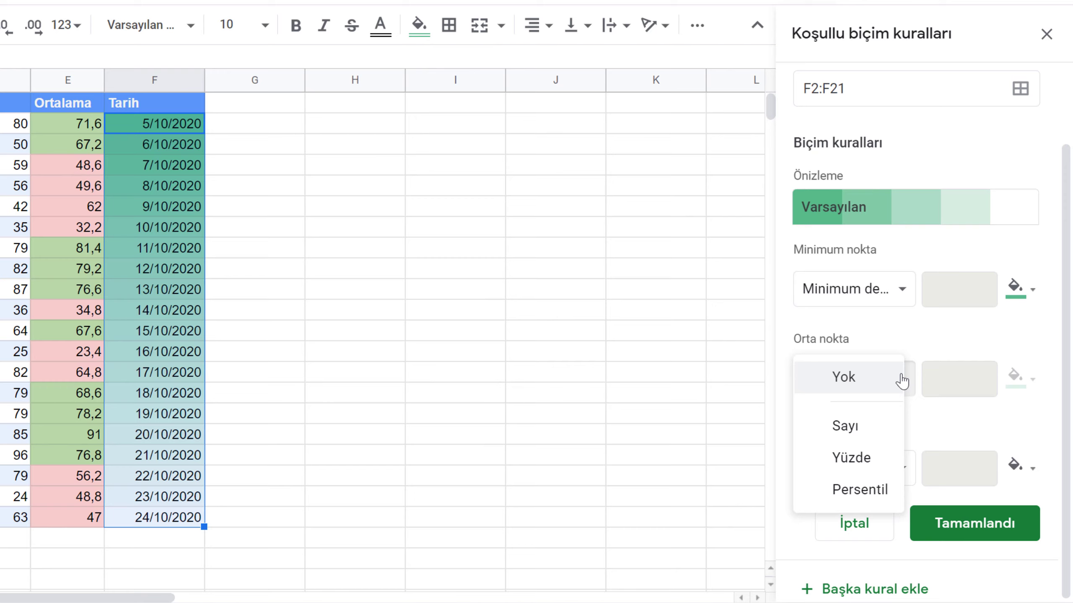
pyautogui.click(922, 343)
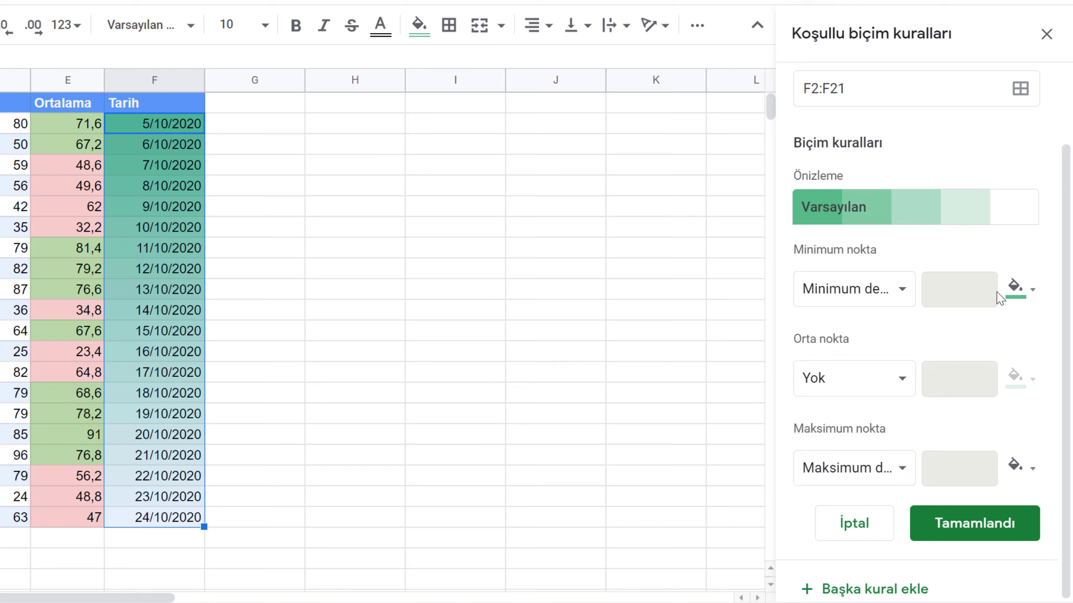
# Try light yellow as the color scale's minimum point color, and settle on bright yellow.
pyautogui.click(1031, 295)
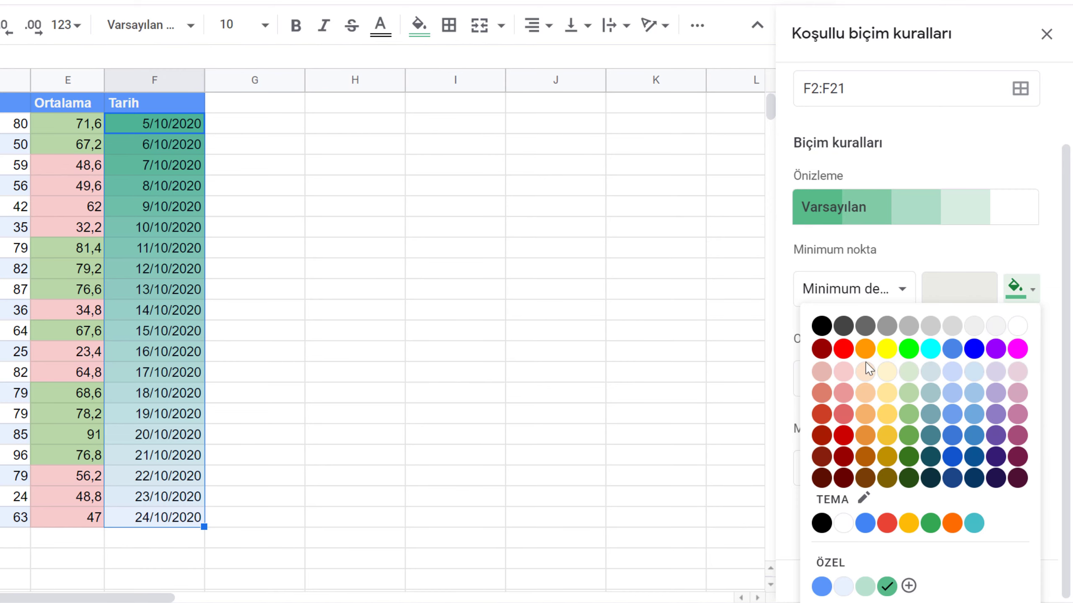
pyautogui.click(887, 371)
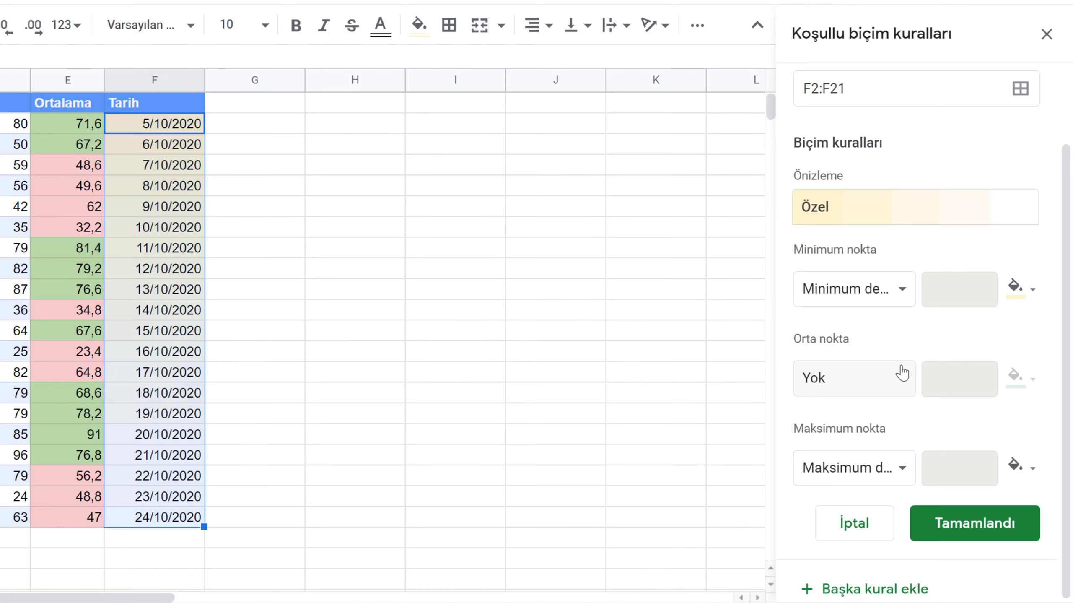
pyautogui.click(1031, 292)
pyautogui.click(886, 349)
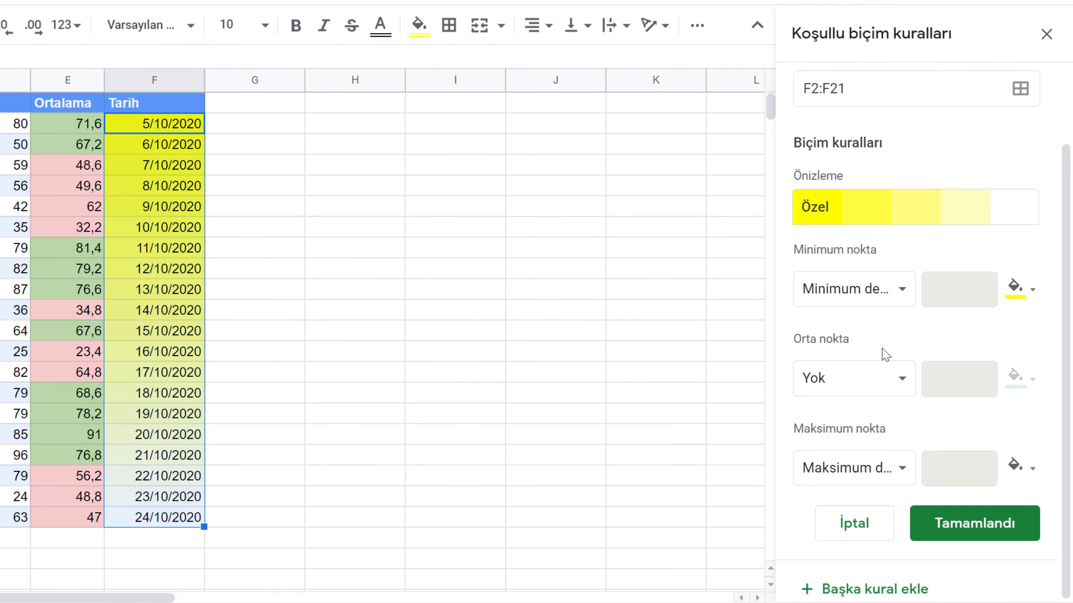
# Set the color scale's midpoint to "Yüzde" at 50 and give it a light blue color.
pyautogui.click(899, 380)
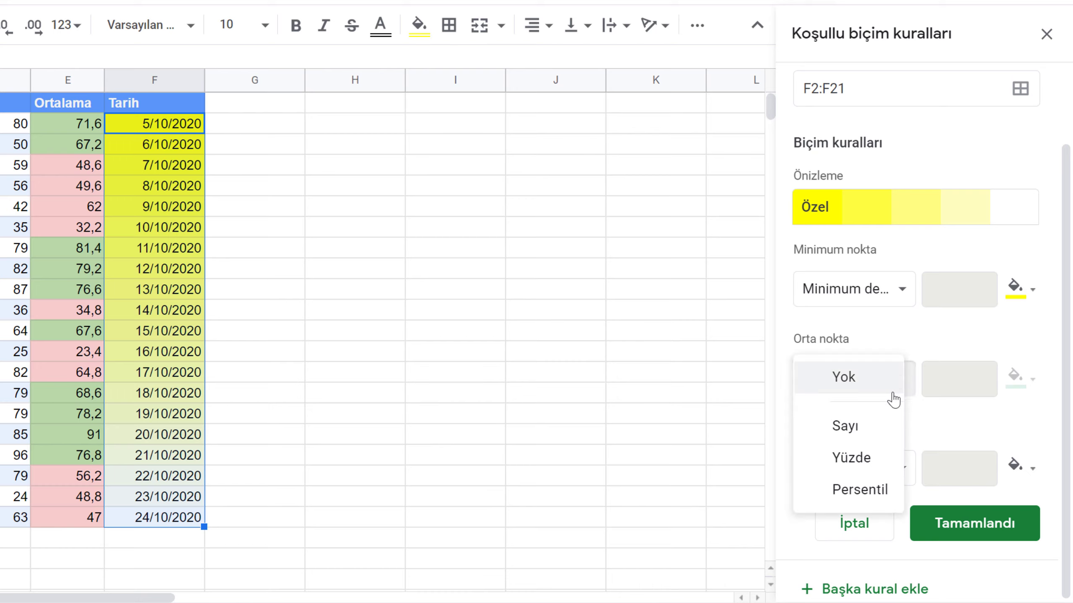
pyautogui.click(884, 455)
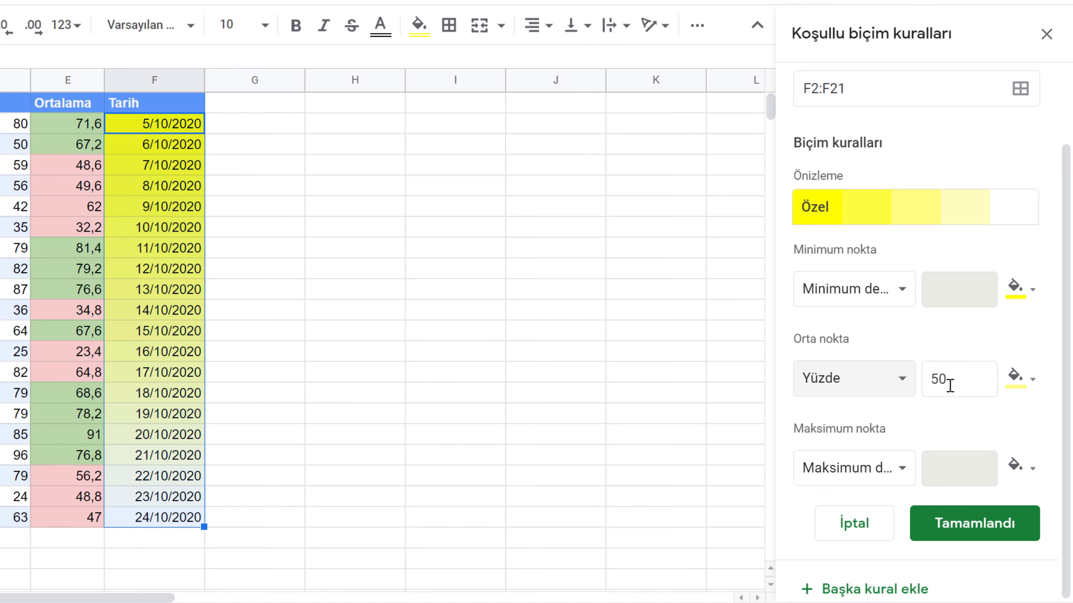
pyautogui.click(1016, 377)
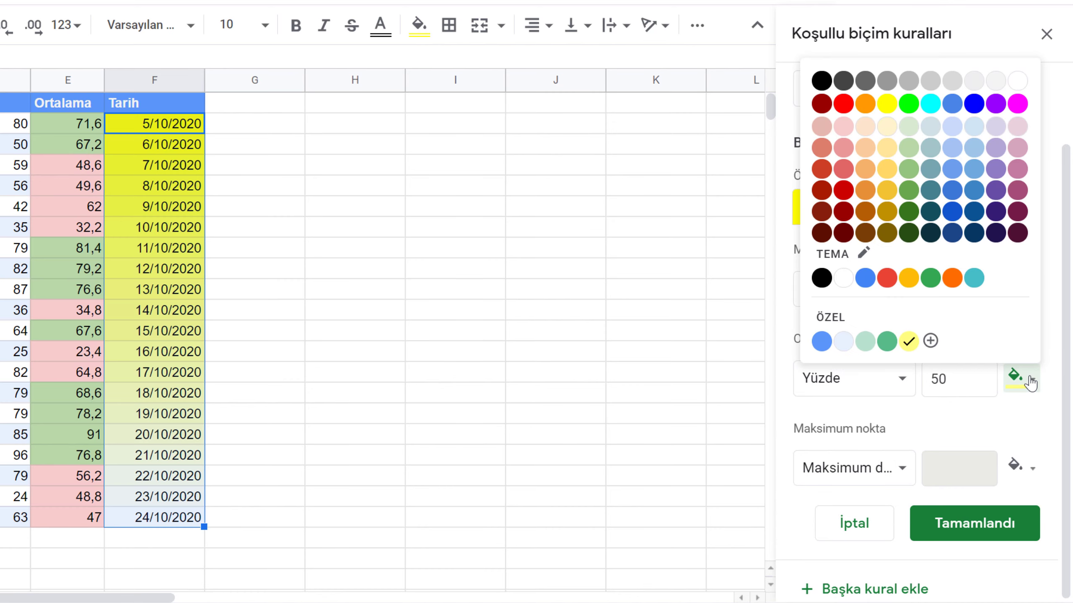
pyautogui.click(954, 148)
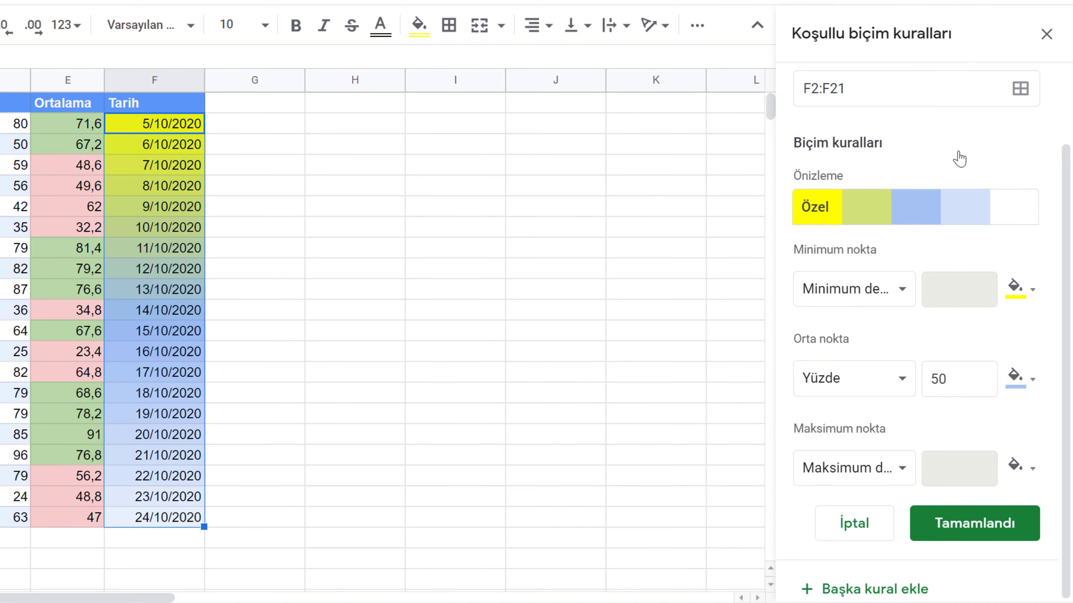